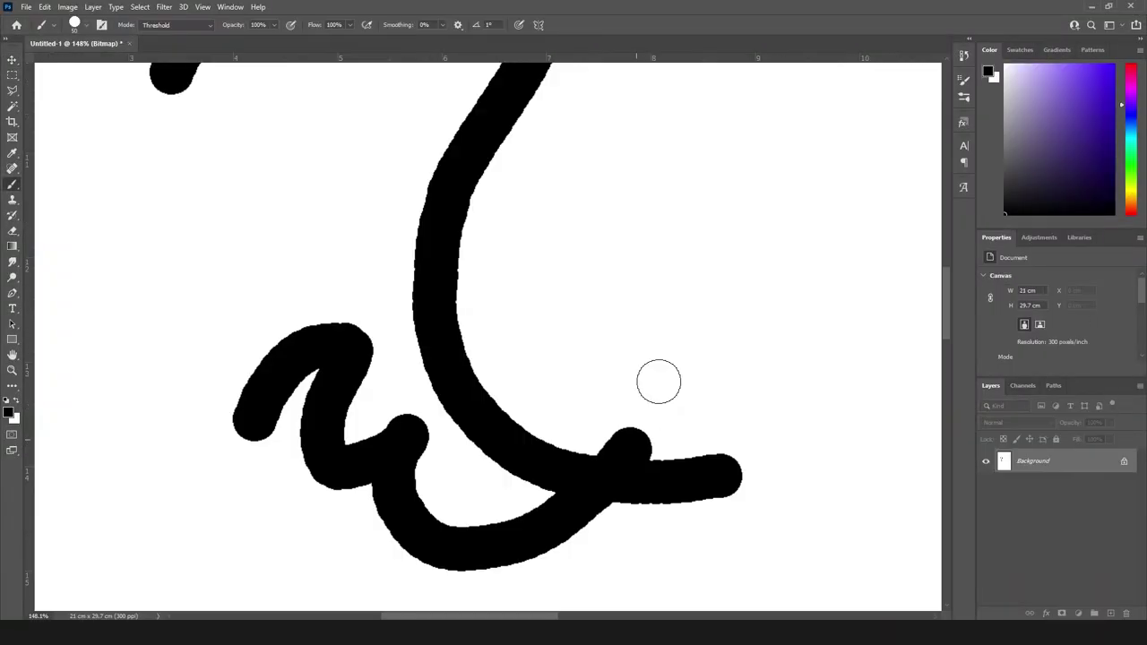
Paint two looping black brush strokes on the red canvas, then deselect the black ellipse shape
drag(658, 382, 679, 287)
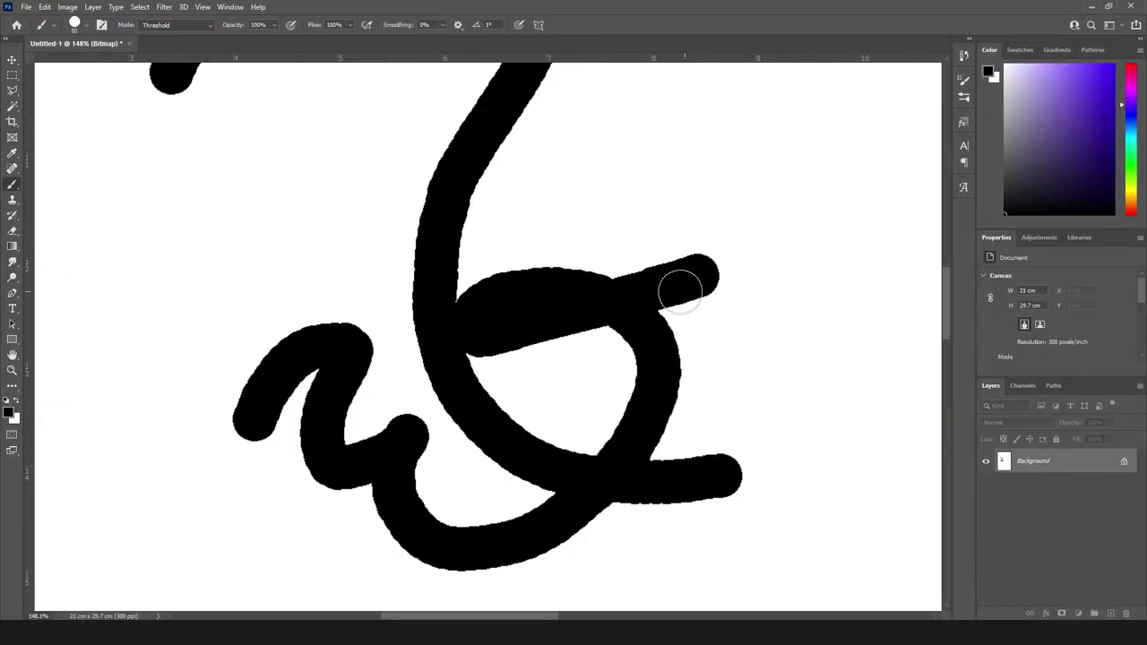
drag(568, 138, 476, 307)
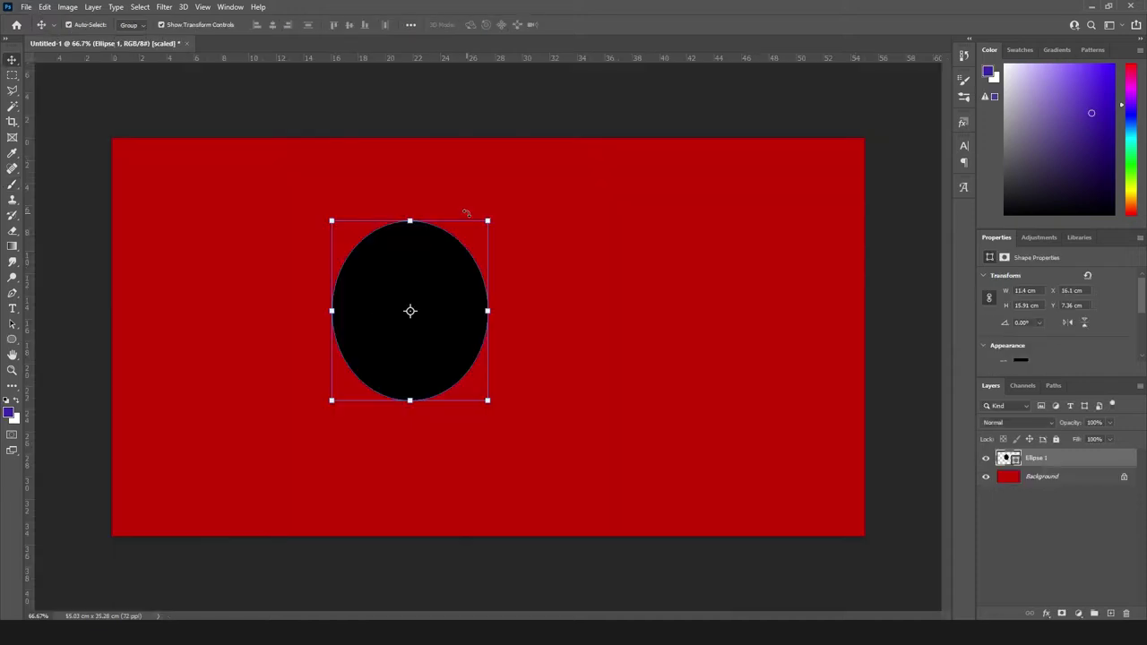
click(403, 173)
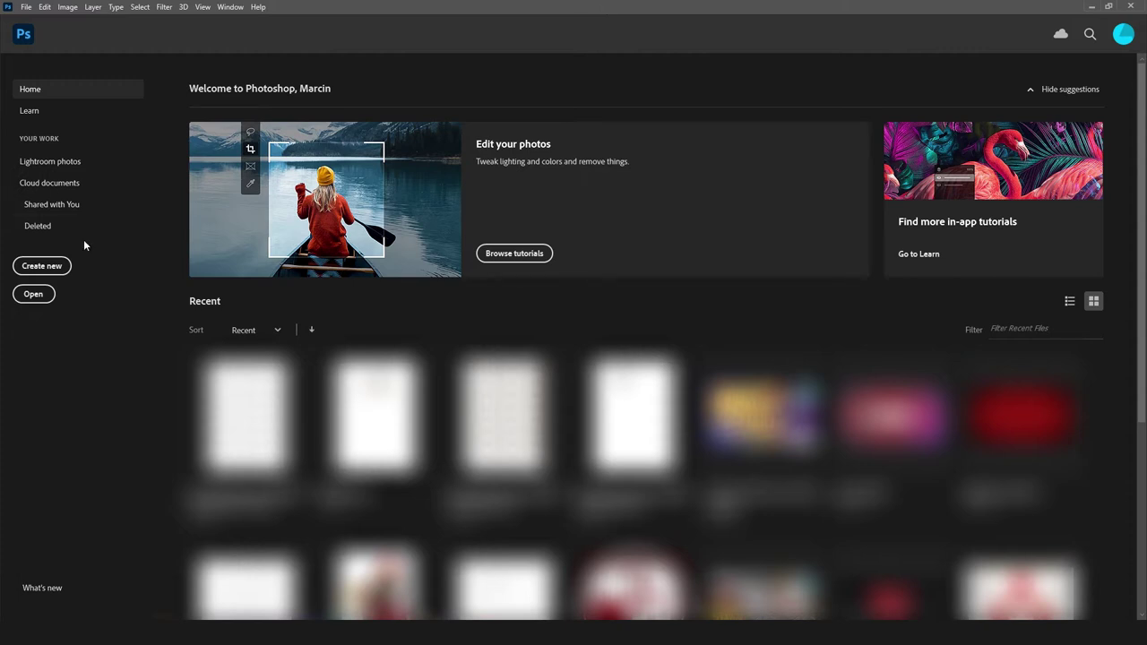
Start a new document from the Home screen's Create new button
click(57, 267)
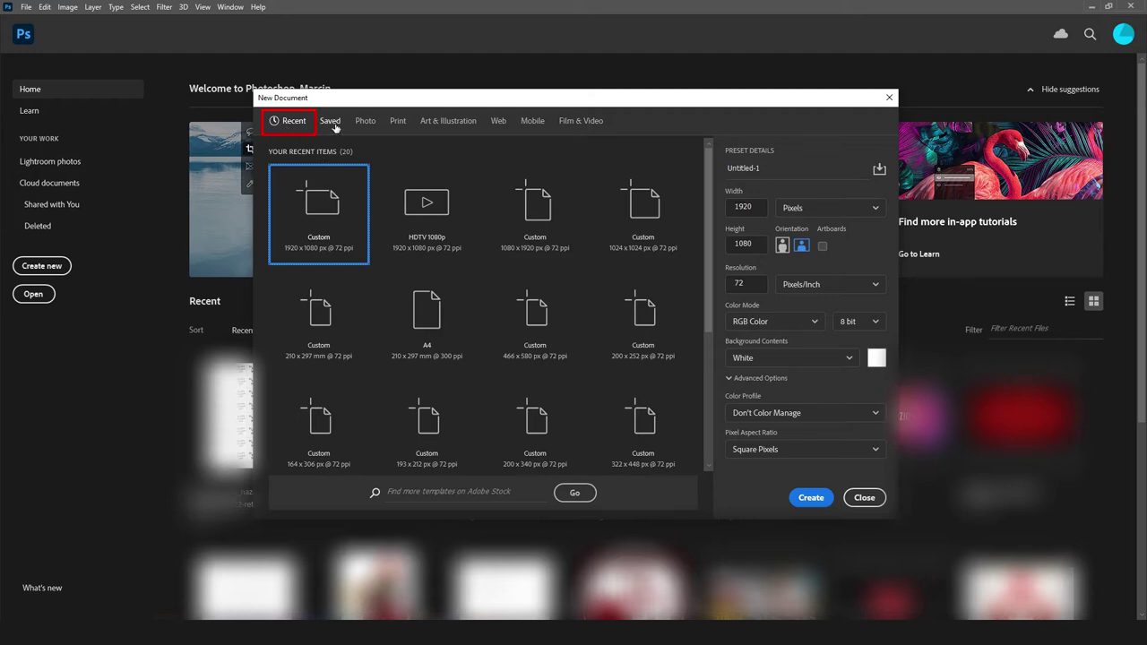
Browse the Saved, Photo, Print and Art & Illustration preset categories
click(331, 123)
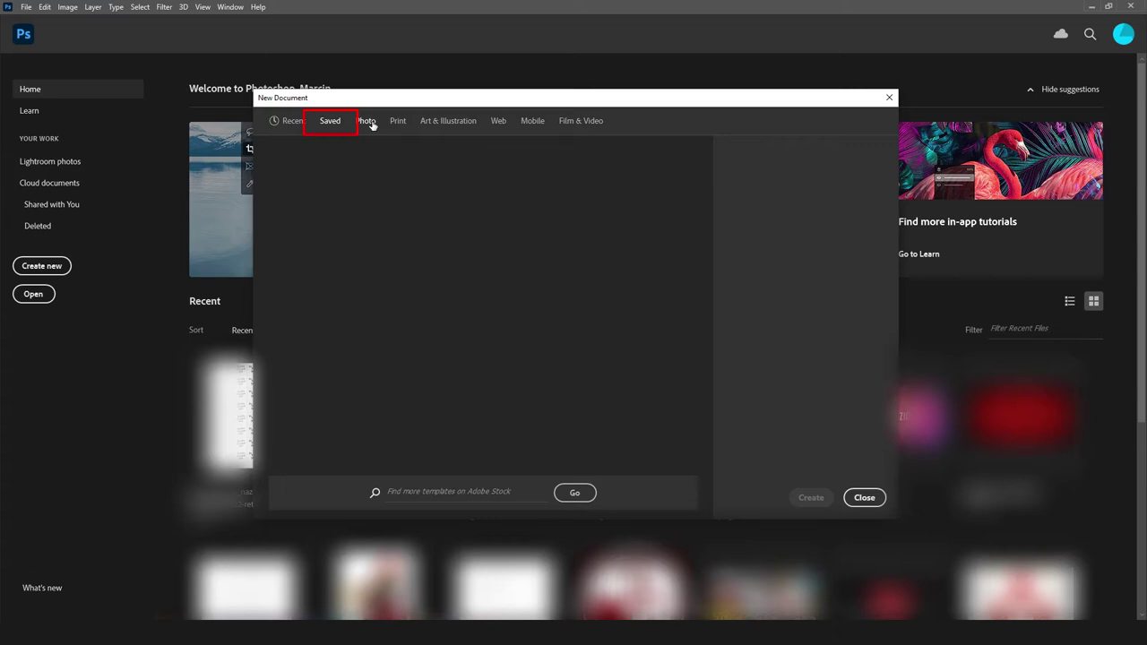
click(373, 125)
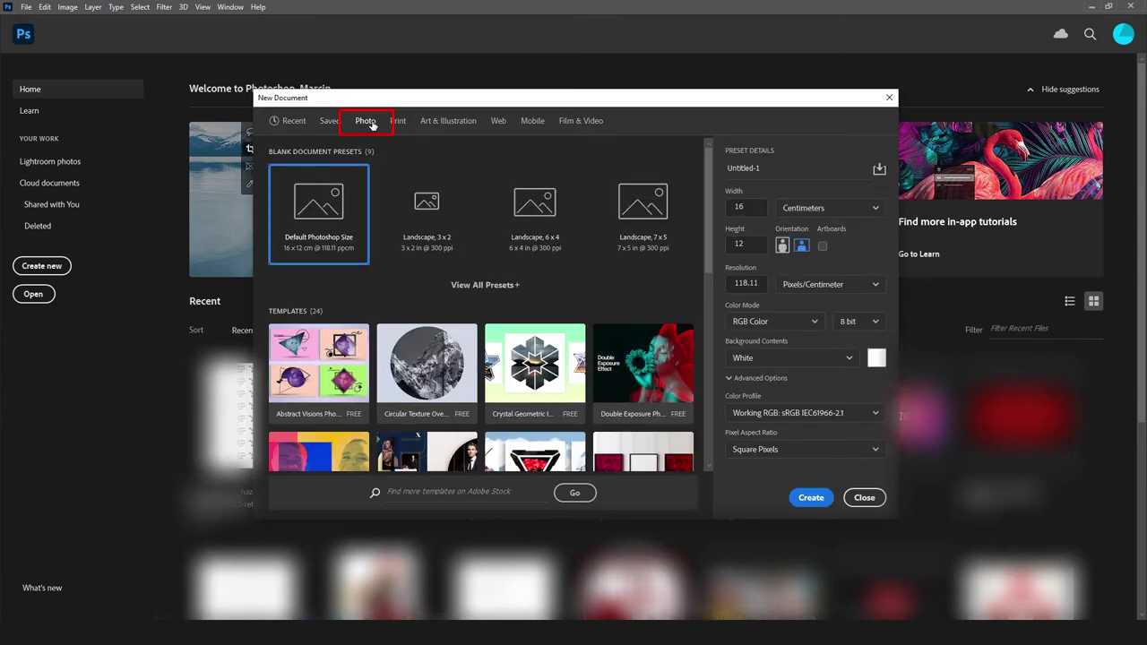
click(397, 123)
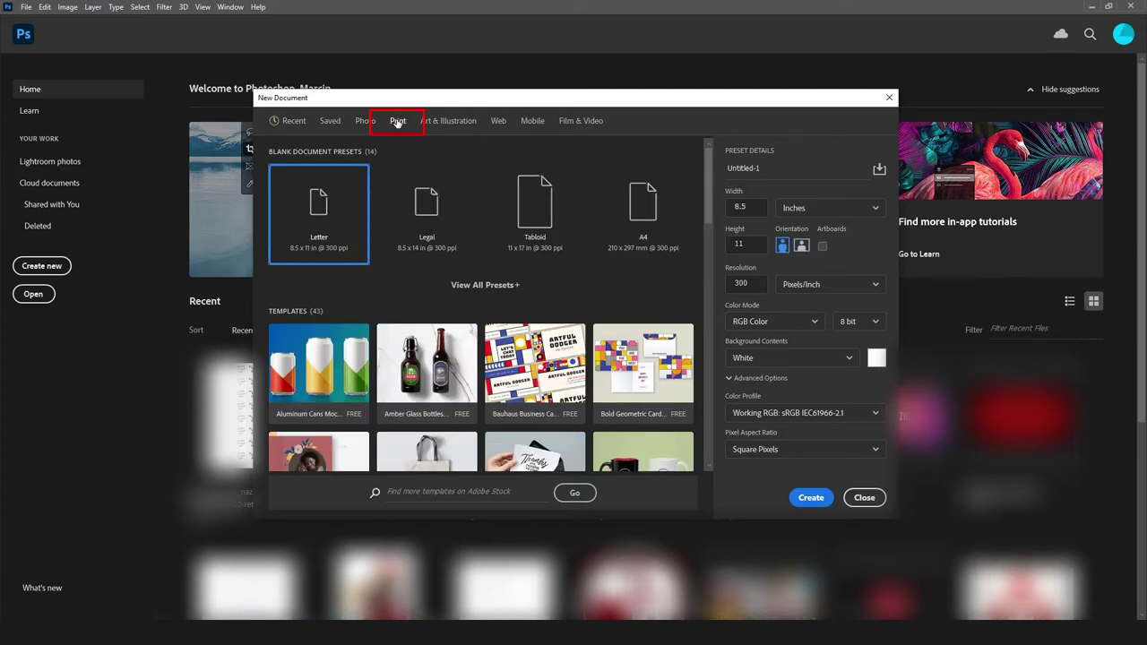
click(435, 123)
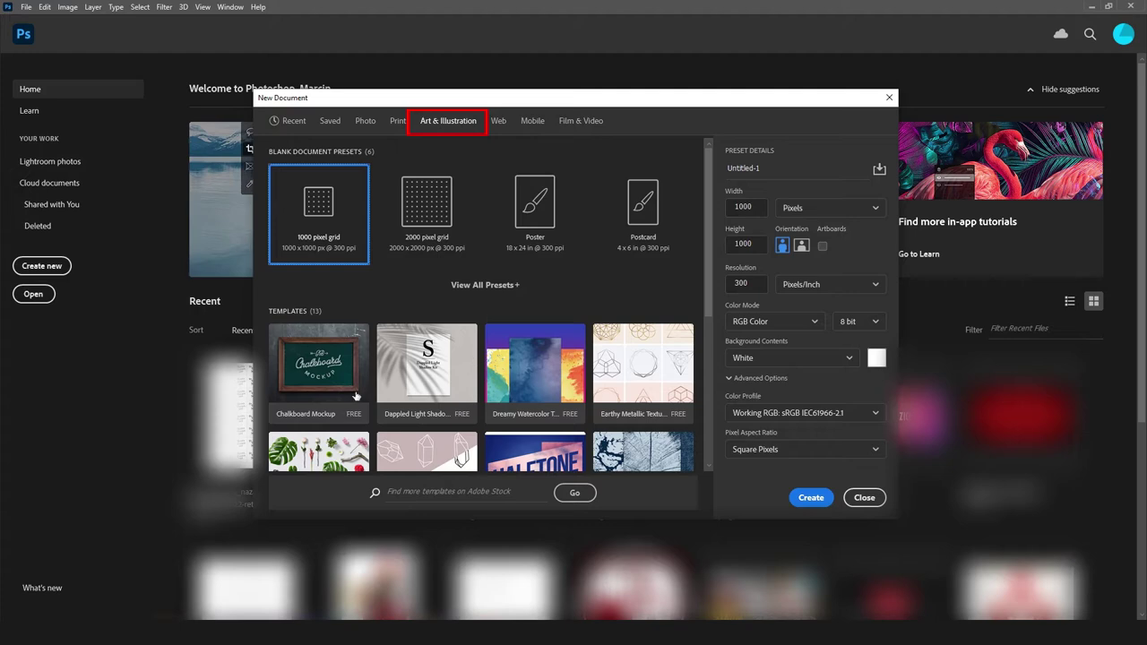
Expand Art & Illustration to show all six blank presets, including 1080p and 720p
scroll(560, 376, down, 3)
scroll(561, 376, up, 1)
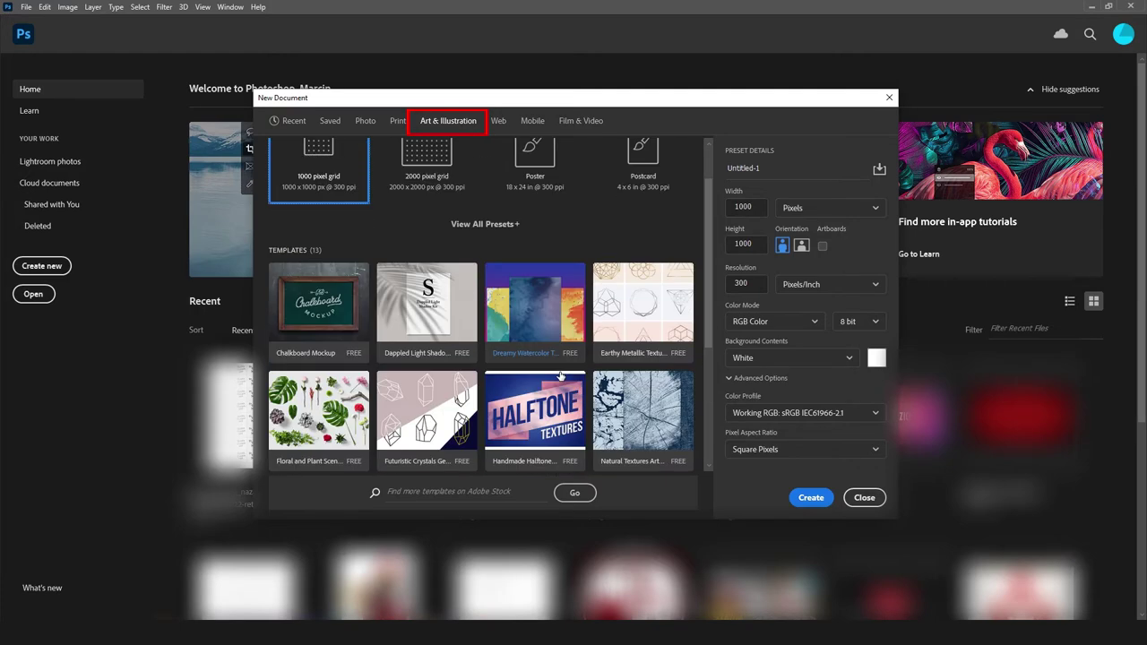
scroll(560, 376, down, 2)
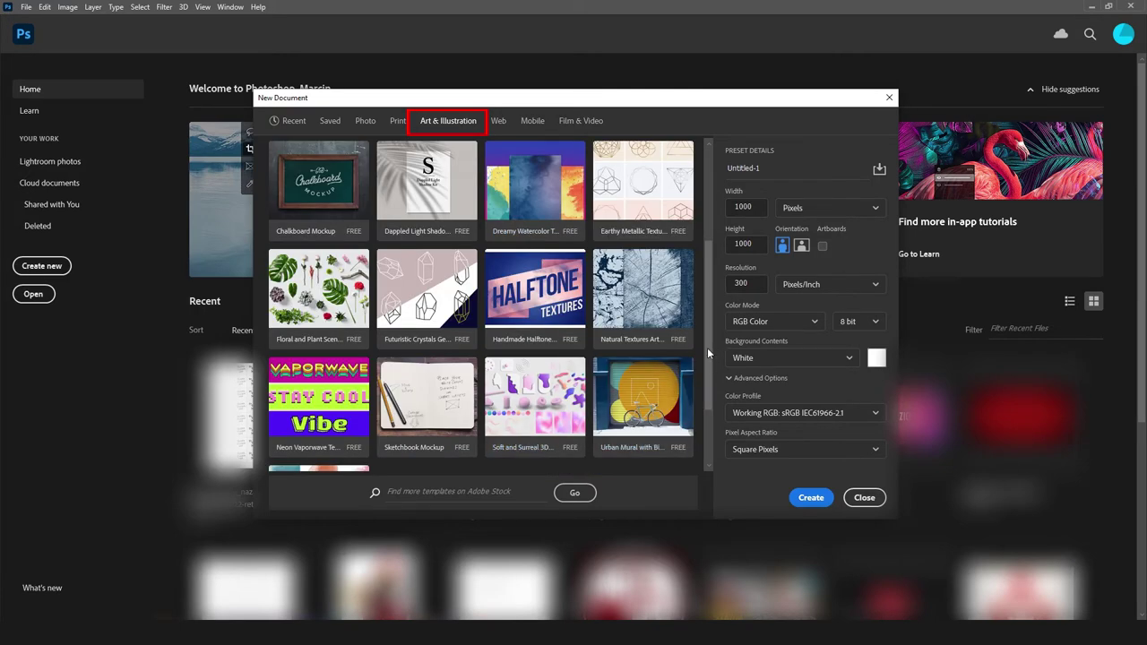
drag(711, 352, 722, 229)
click(485, 285)
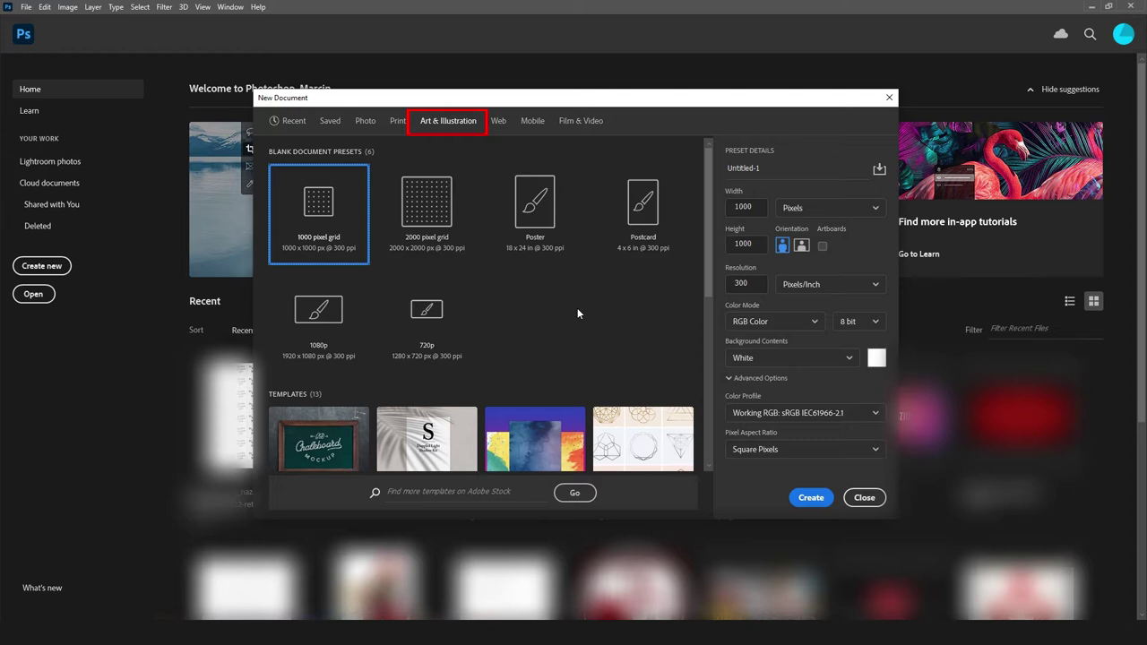
mouse_move(708, 282)
mouse_down()
mouse_move(714, 429)
mouse_move(516, 97)
mouse_up()
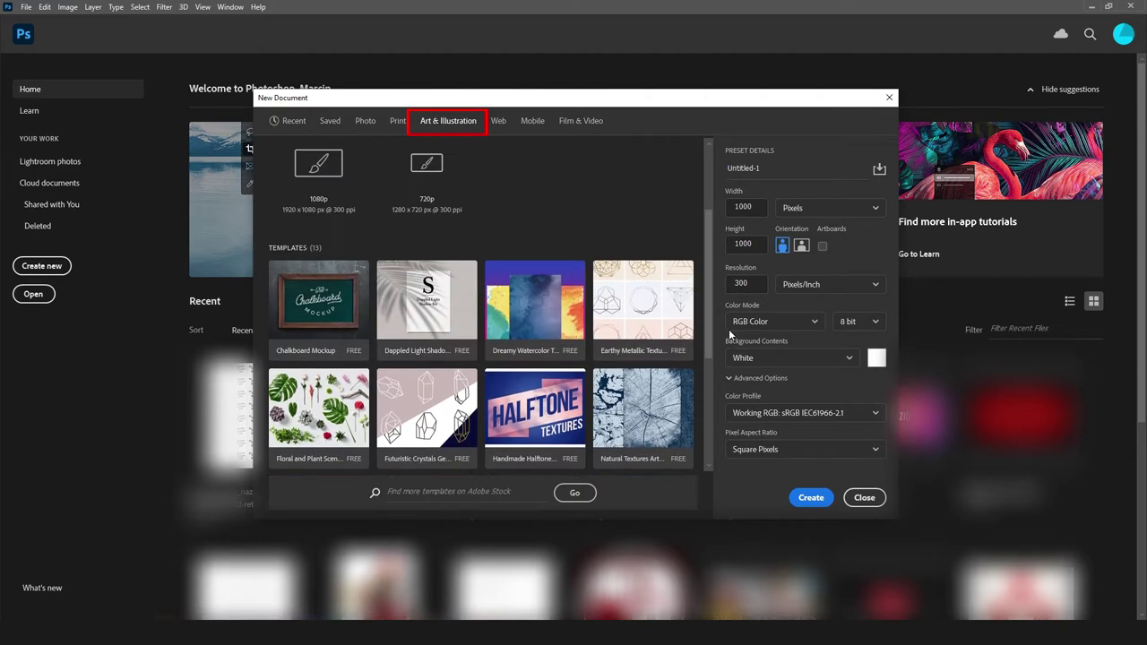
View all Web and Mobile blank presets, then show Film & Video presets led by HDTV 1080p
click(498, 124)
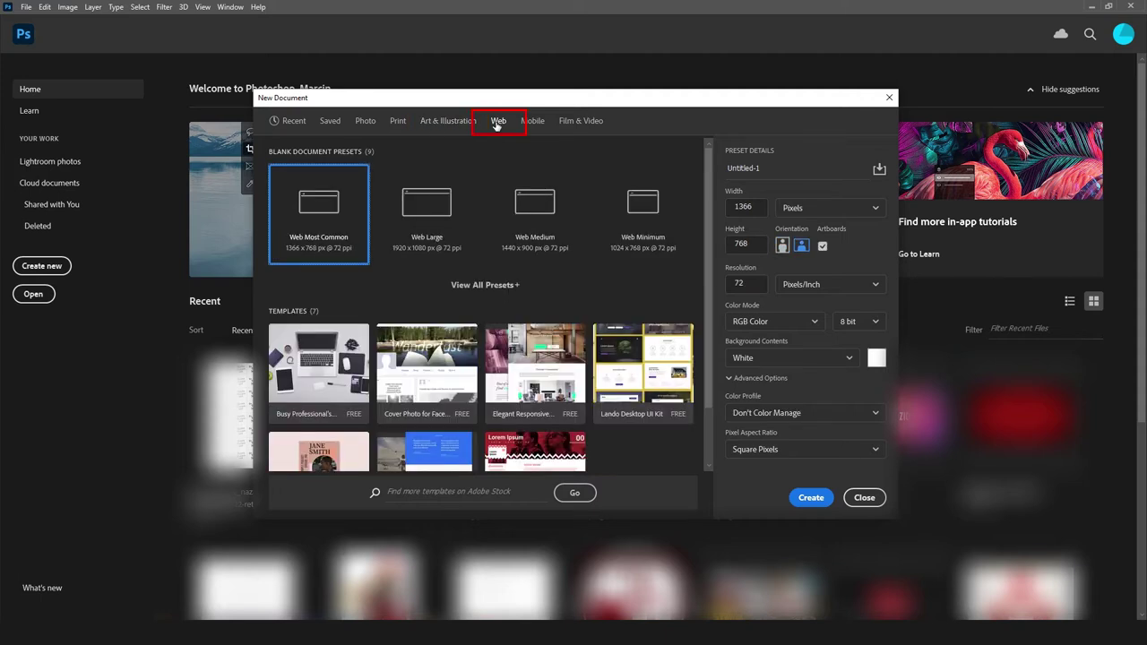
click(489, 289)
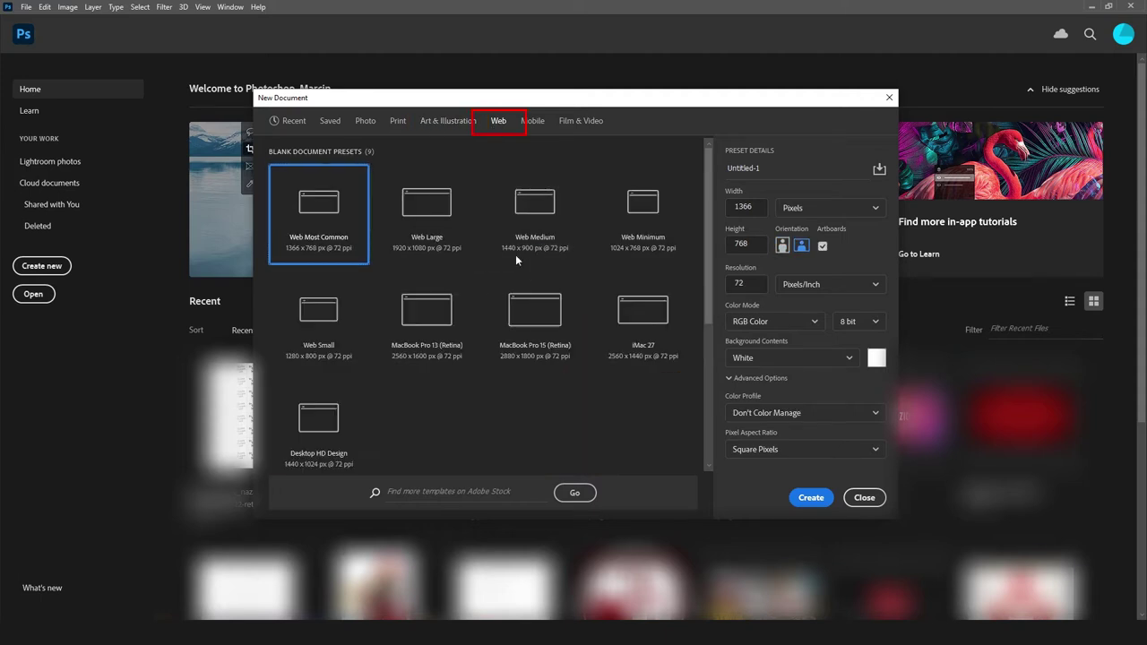
click(534, 124)
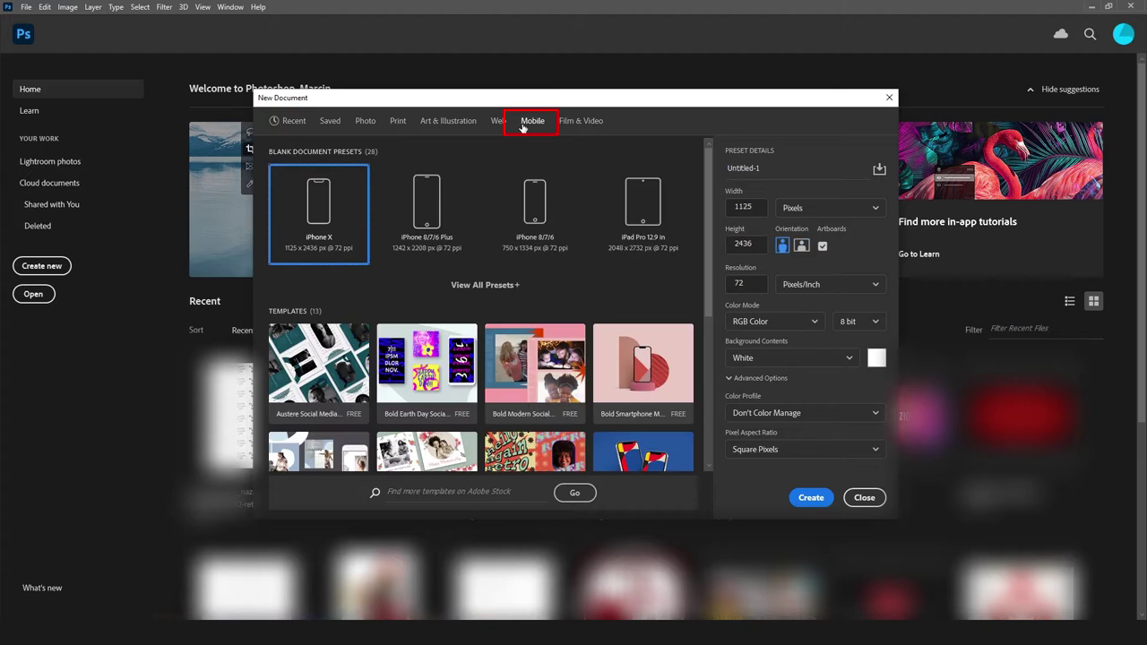
click(489, 284)
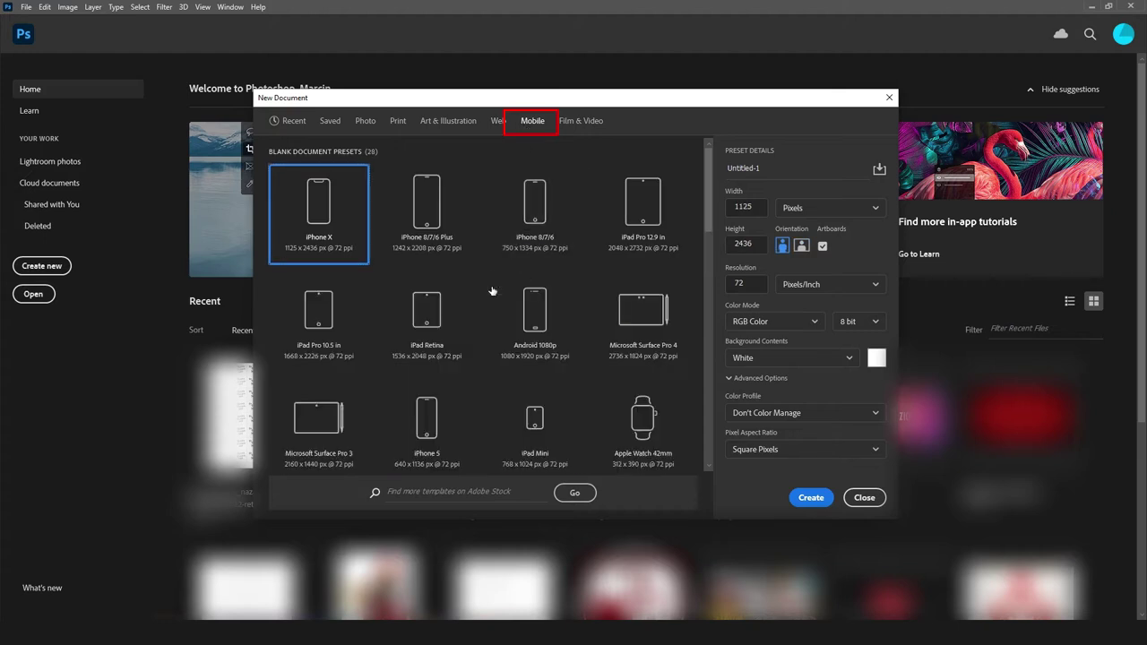
click(572, 124)
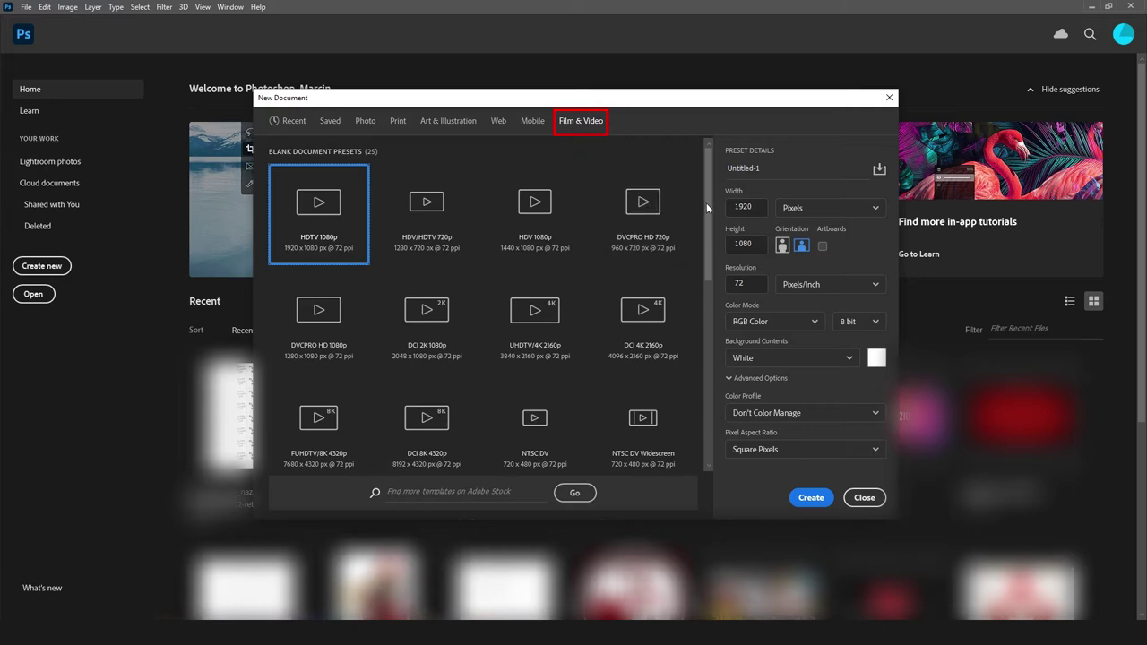
mouse_move(706, 202)
mouse_down()
mouse_move(705, 289)
mouse_move(715, 195)
mouse_up()
Name the document 'Banner na FB' and save the 1920 × 1080 px settings as preset Saved 1
click(803, 168)
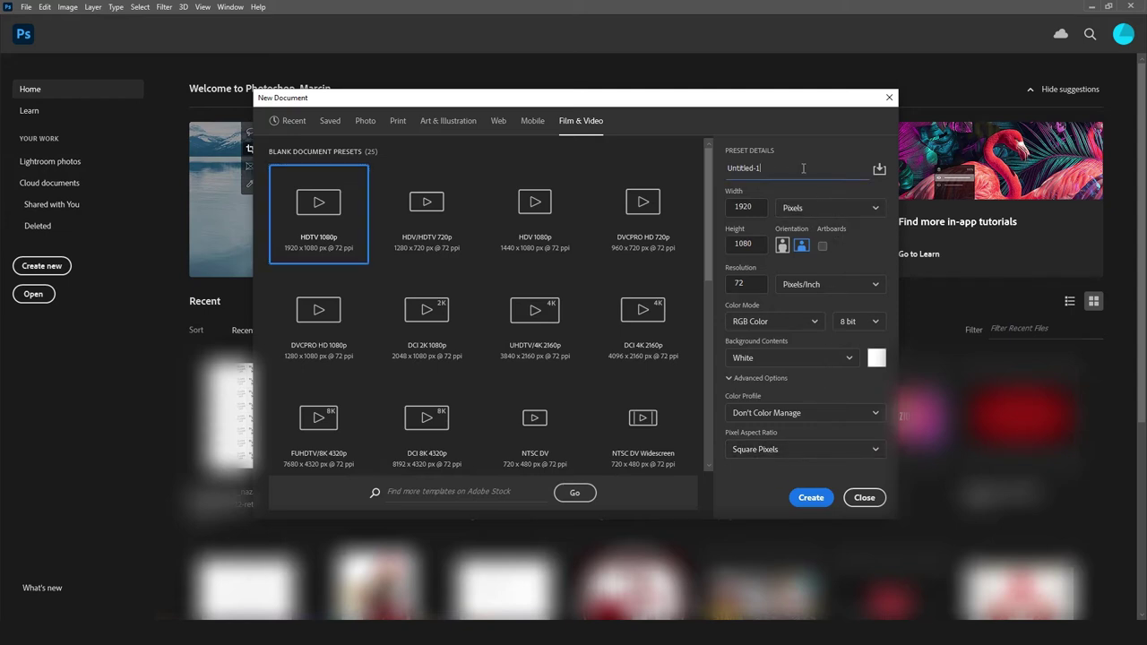
drag(802, 167, 728, 169)
text(Banner )
text(na FB)
click(879, 170)
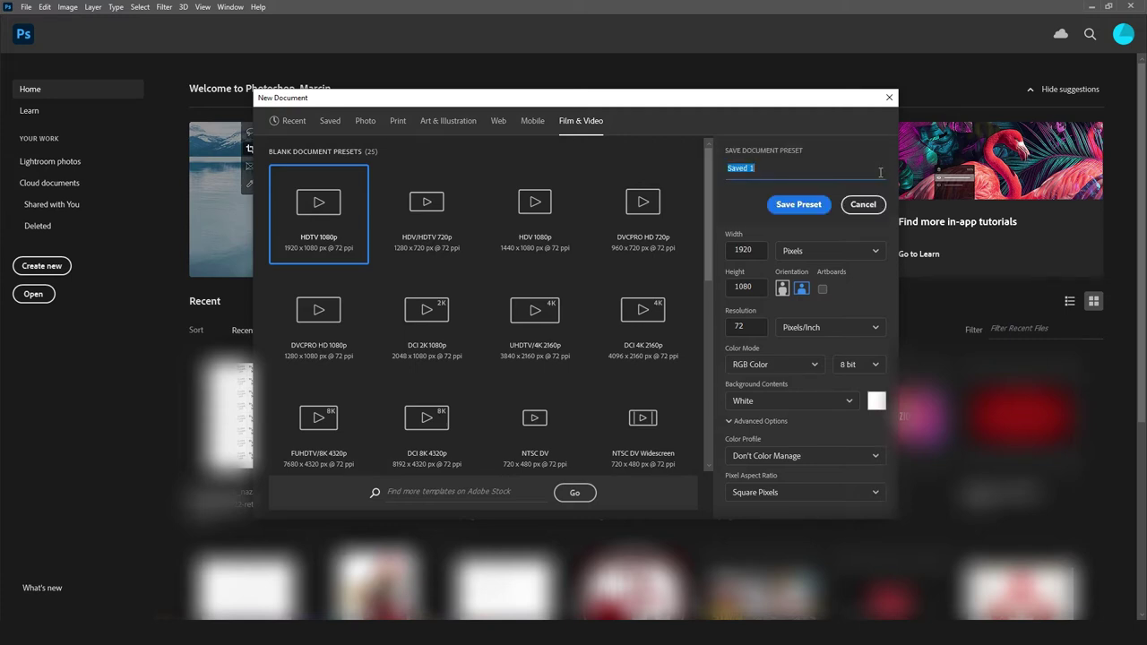
click(797, 204)
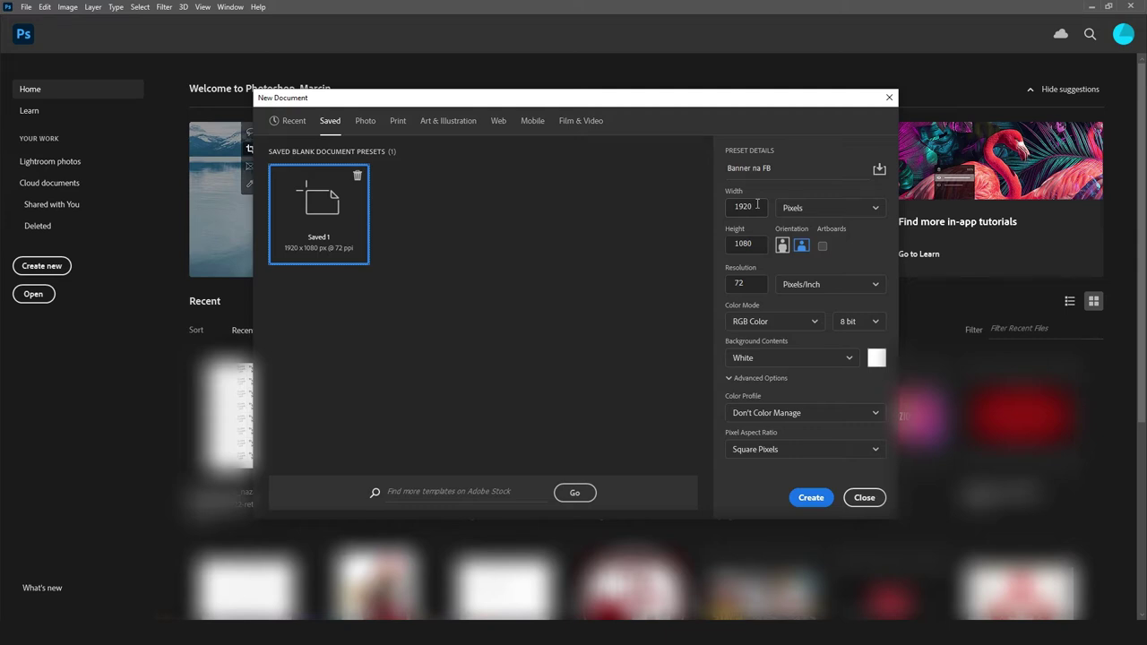
Set the Banner na FB size to 820 × 320 px in landscape orientation
double_click(757, 205)
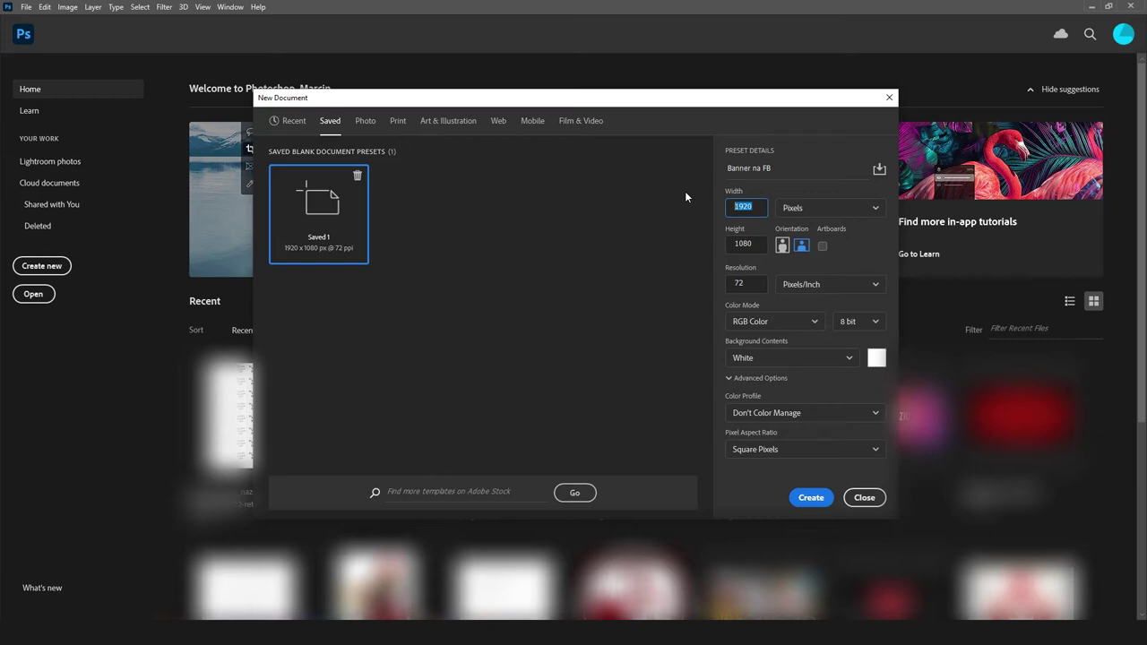
text(820)
key(Tab)
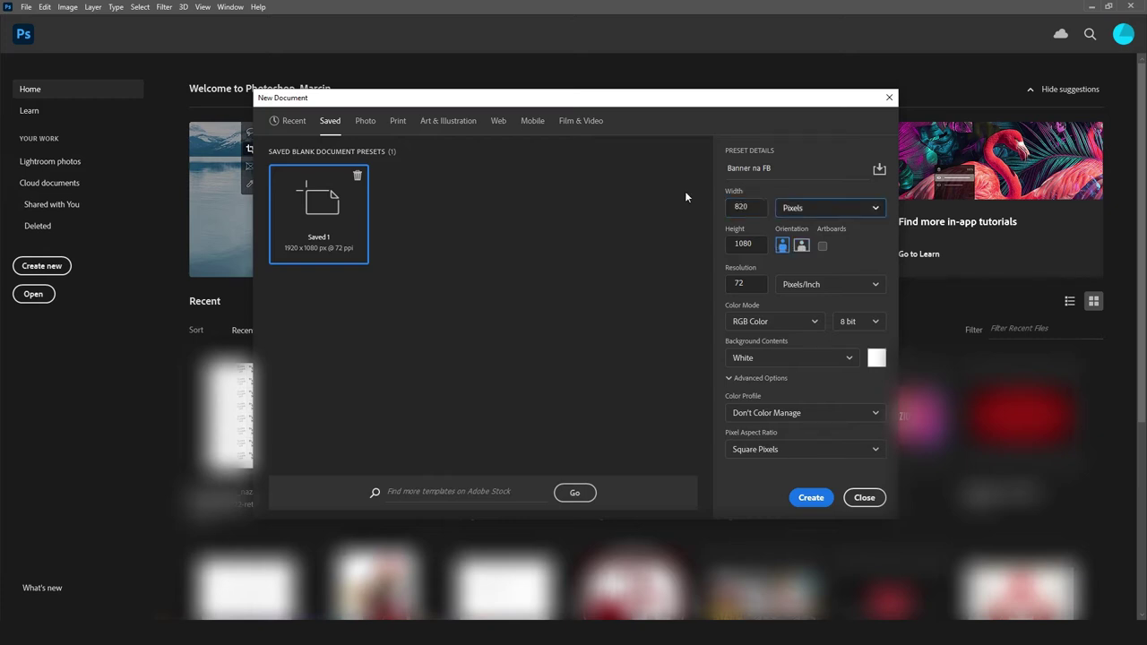
text(320)
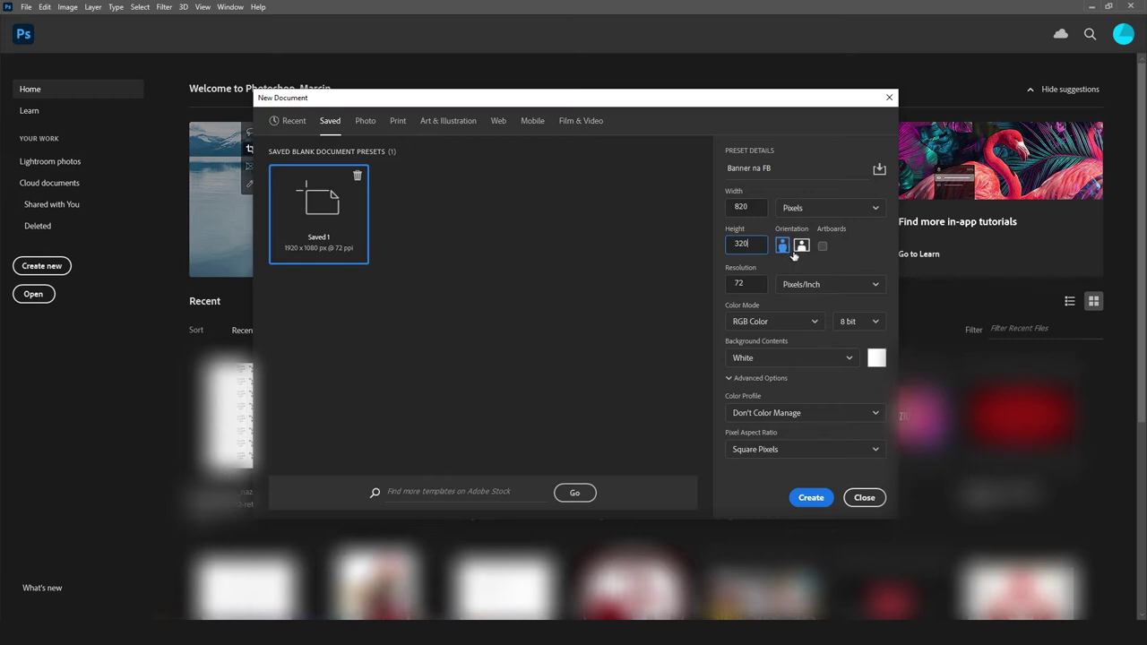
click(801, 248)
Show the Letter print preset with width in pixels: 2550 × 3300 px at 300 ppi
click(288, 122)
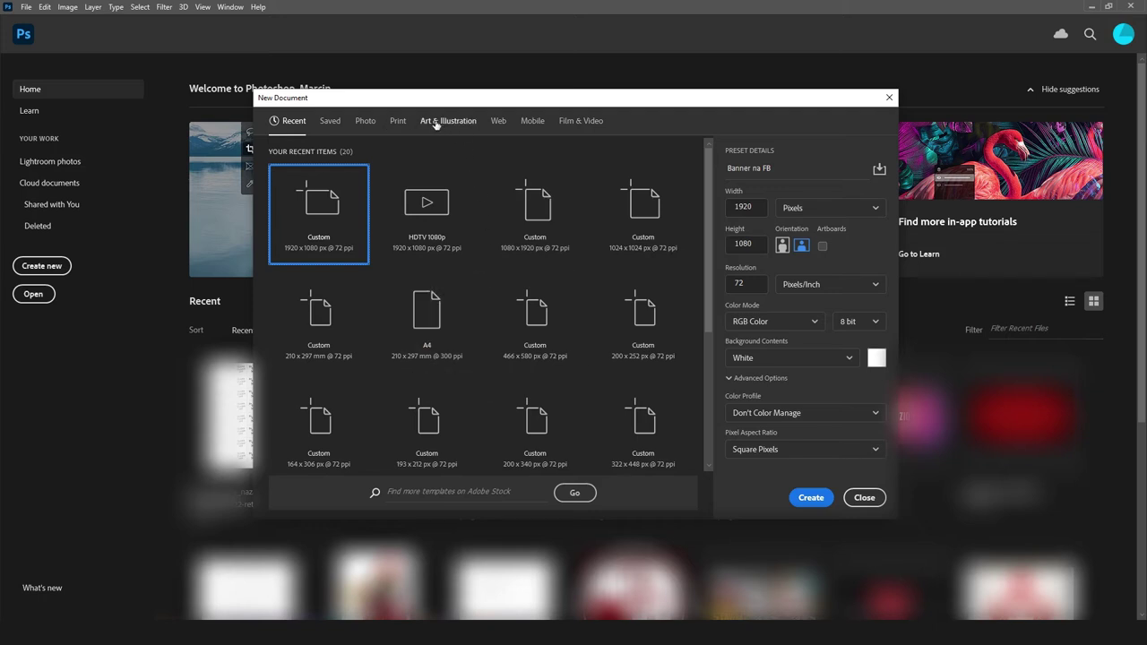
click(397, 121)
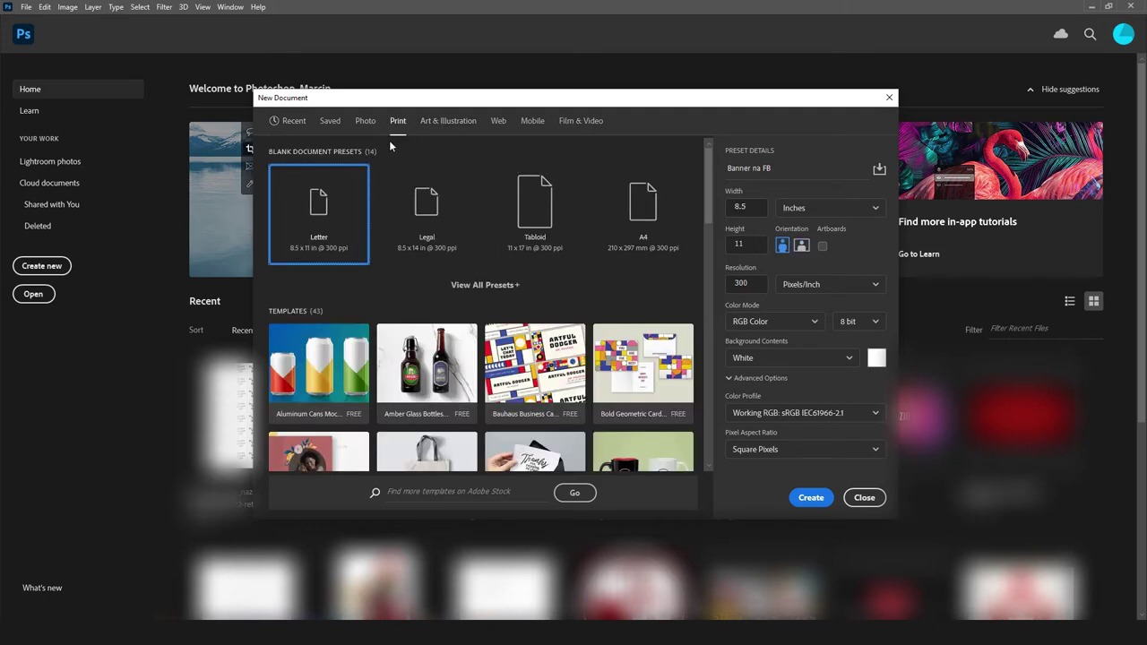
click(494, 285)
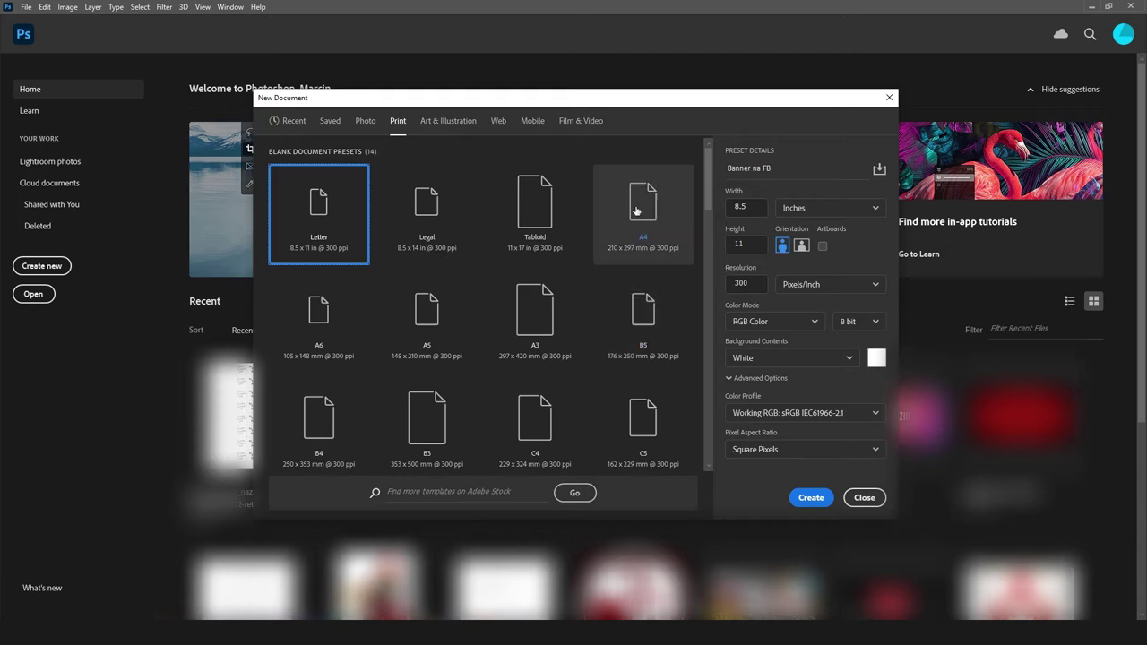
click(800, 210)
click(800, 233)
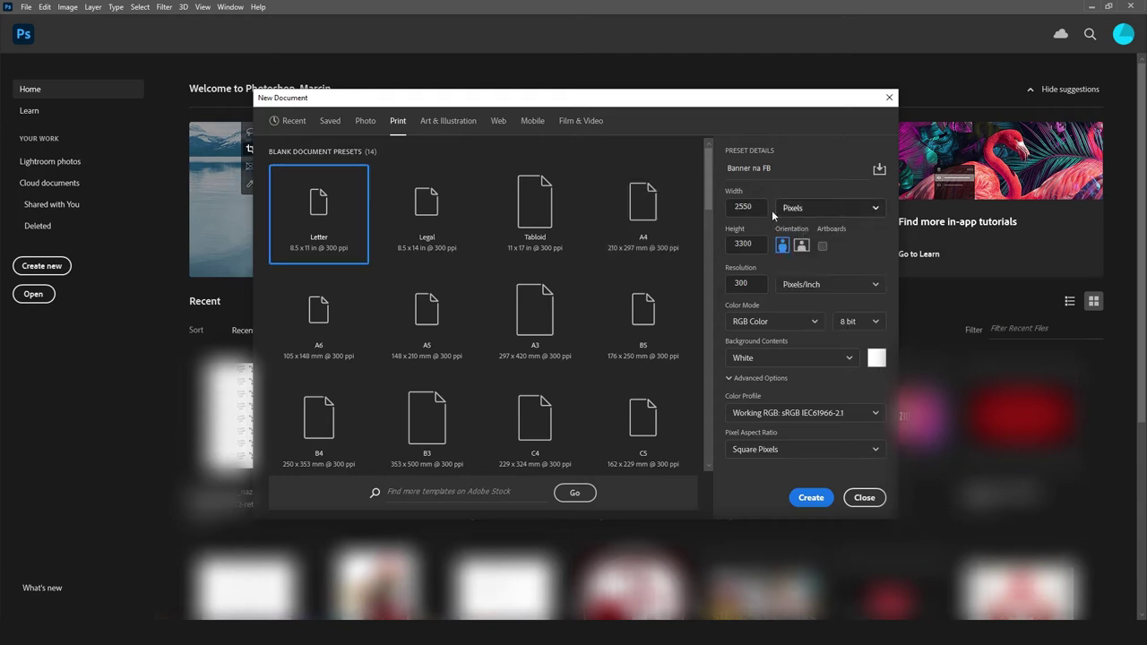
double_click(735, 206)
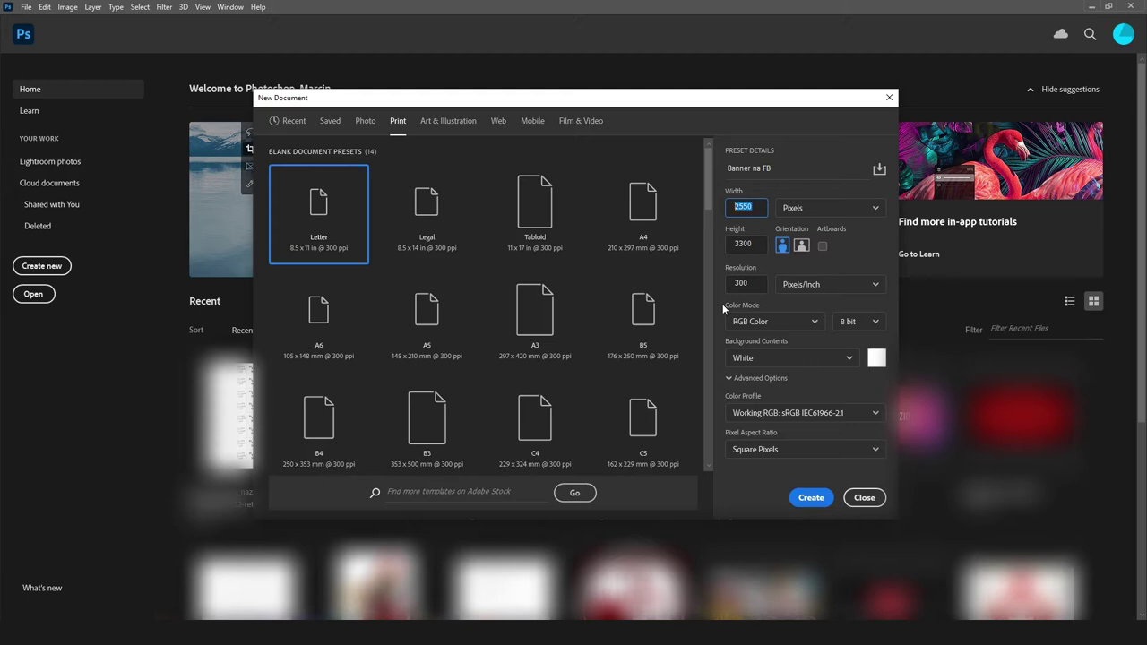
Switch the resolution unit to Pixels/Centimeter and create the new A4 document
click(808, 287)
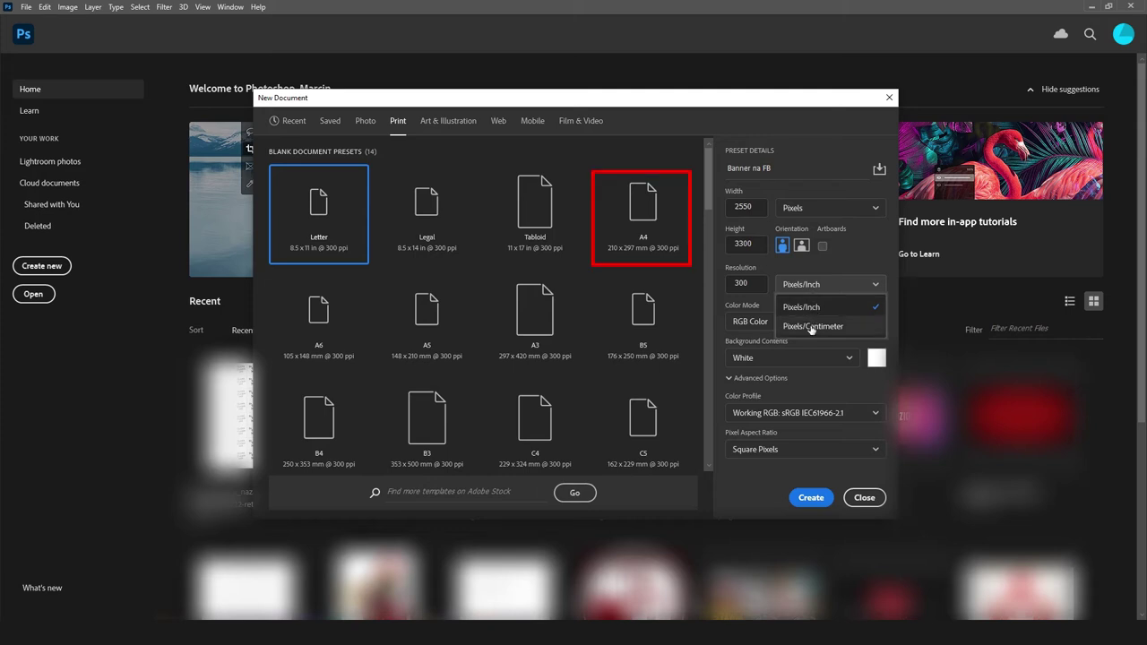
click(812, 327)
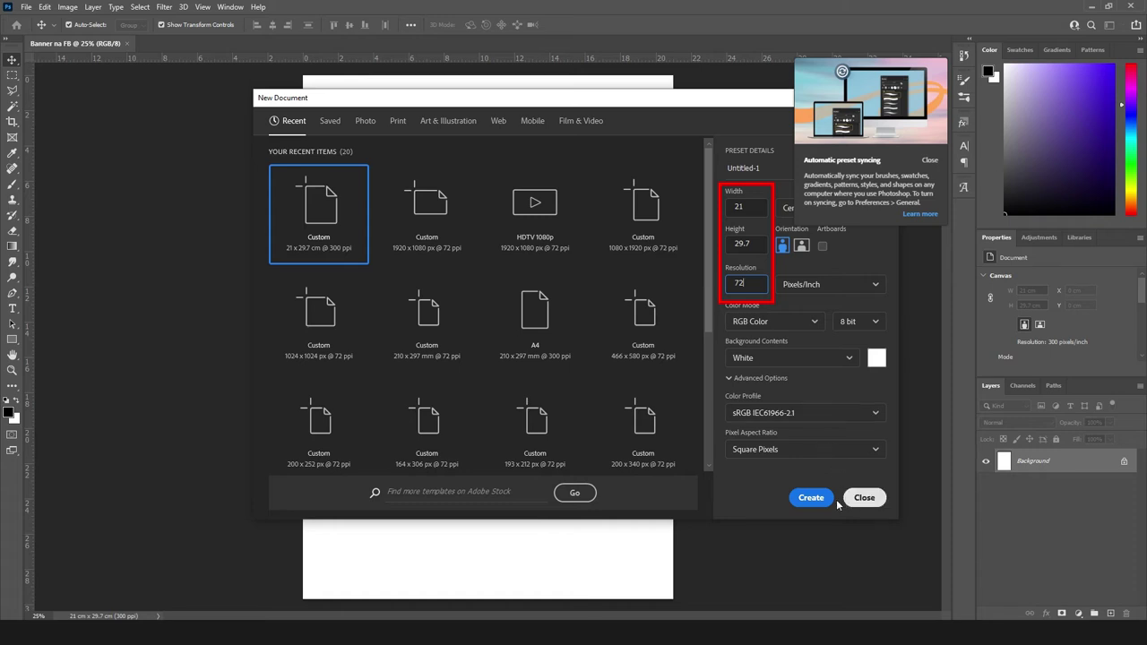
click(810, 498)
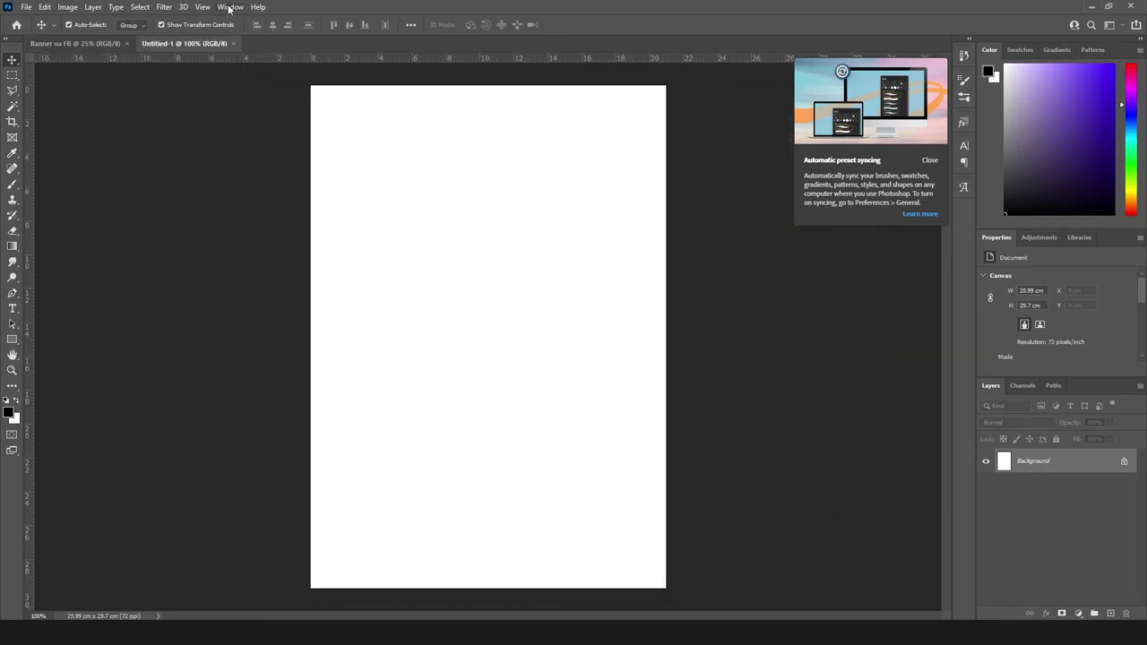
Tile the 72 ppi and 300 ppi documents side by side with 2-up Vertical
click(229, 7)
mouse_move(243, 31)
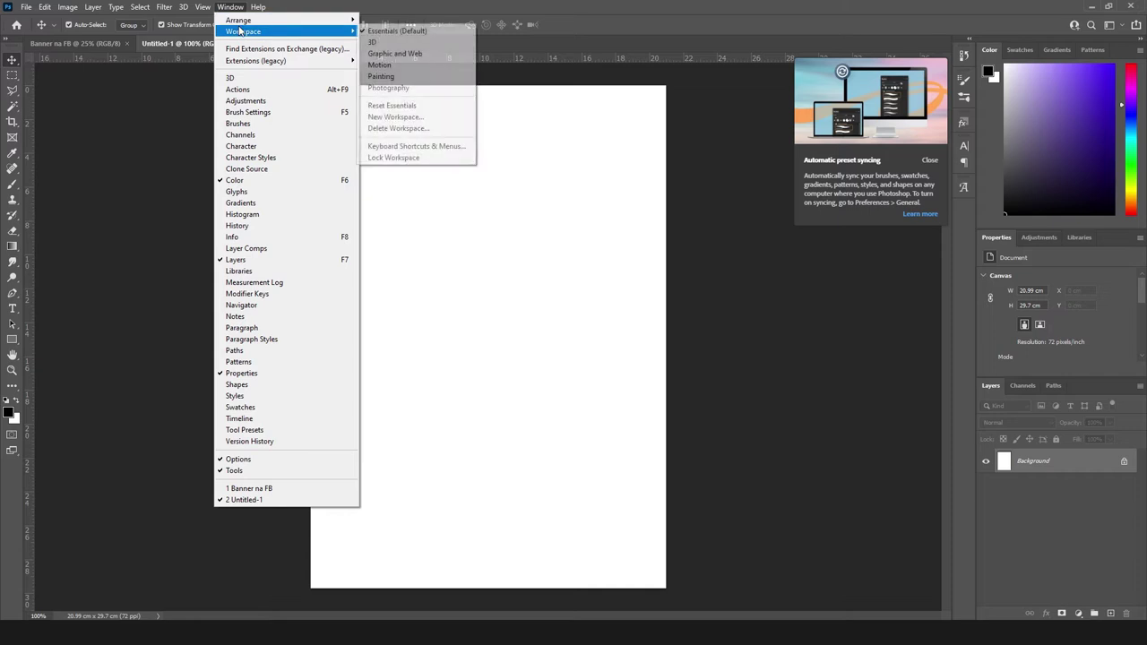
click(382, 56)
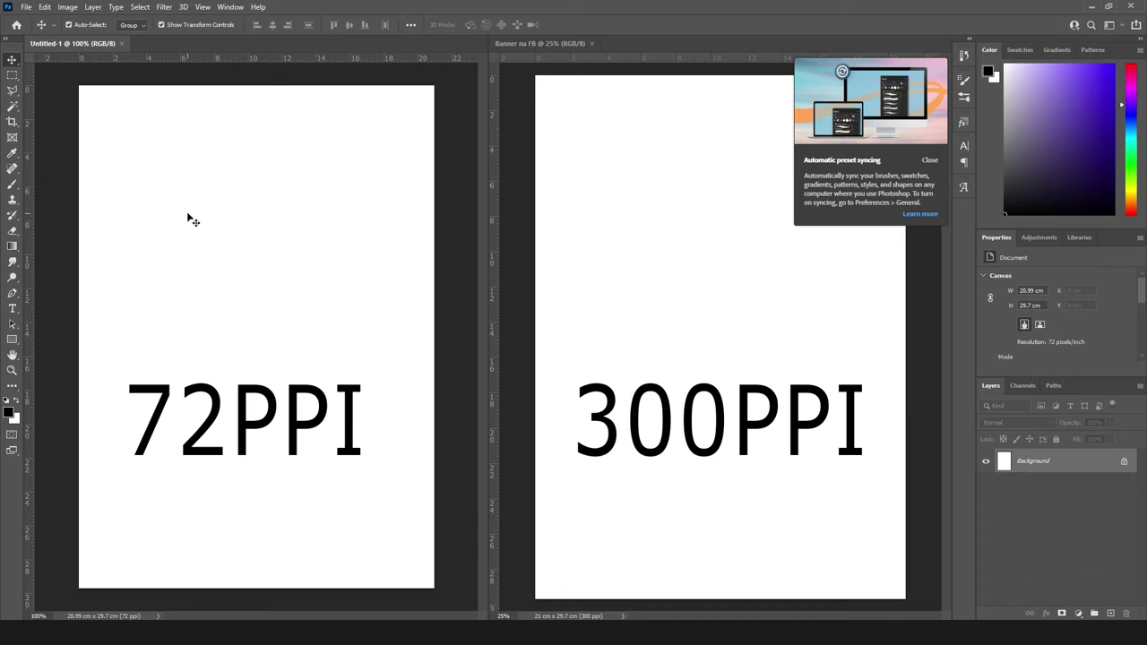
Draw a rectangle on the 72 ppi page sized 200 × 100 px
click(12, 340)
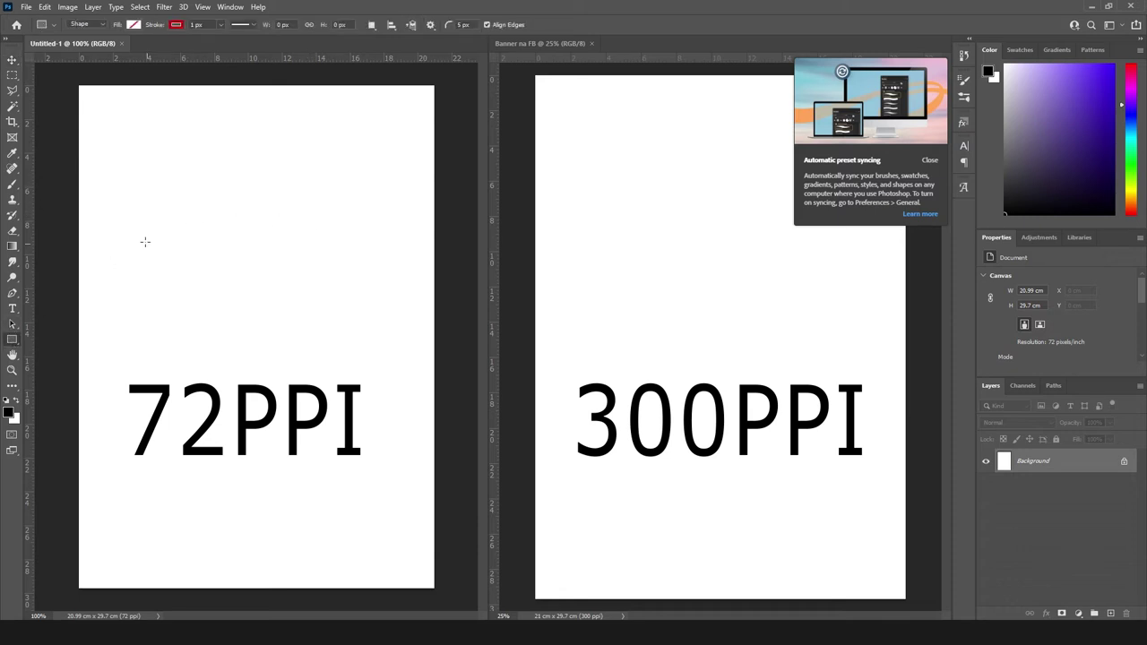
drag(132, 220, 303, 343)
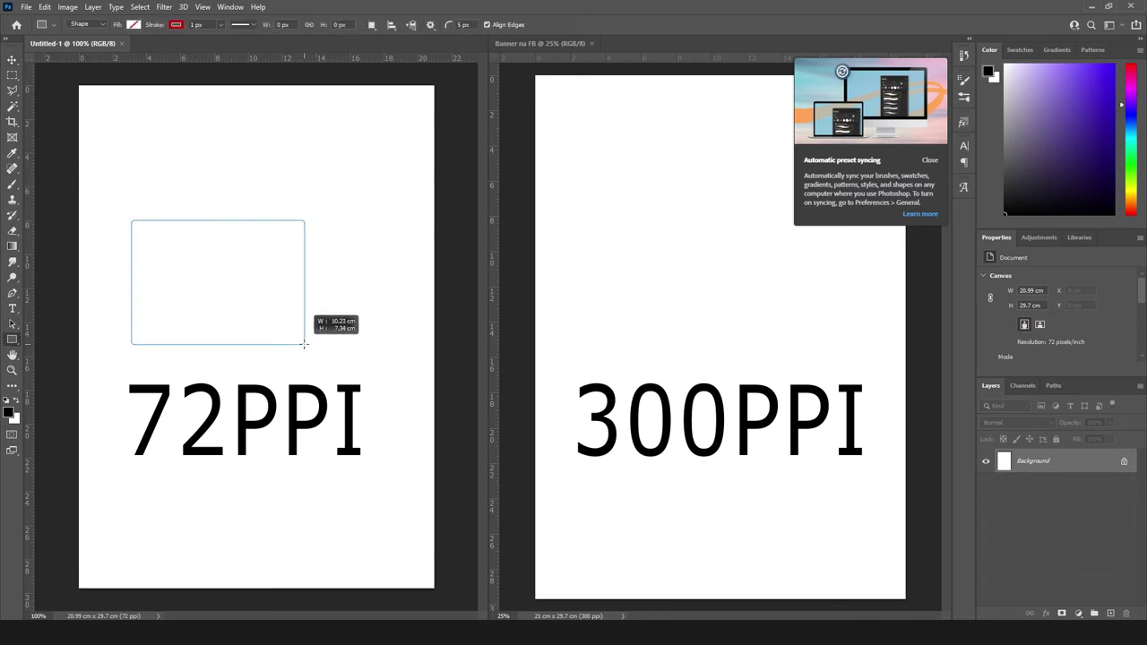
click(285, 24)
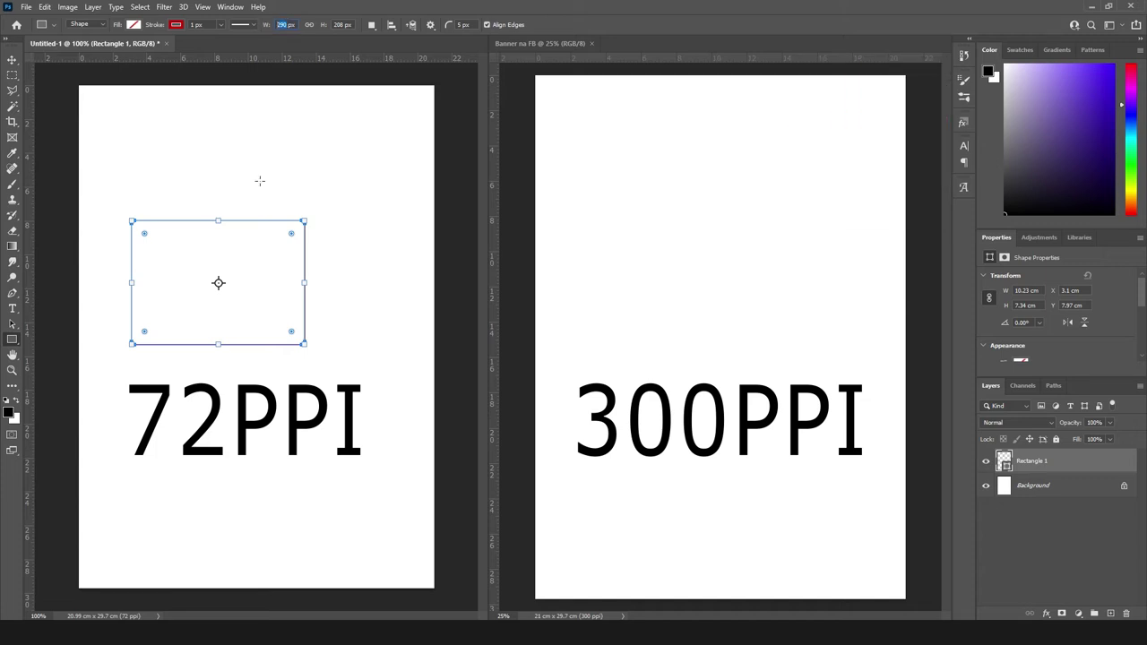
text(200)
key(Tab)
text(100)
key(Return)
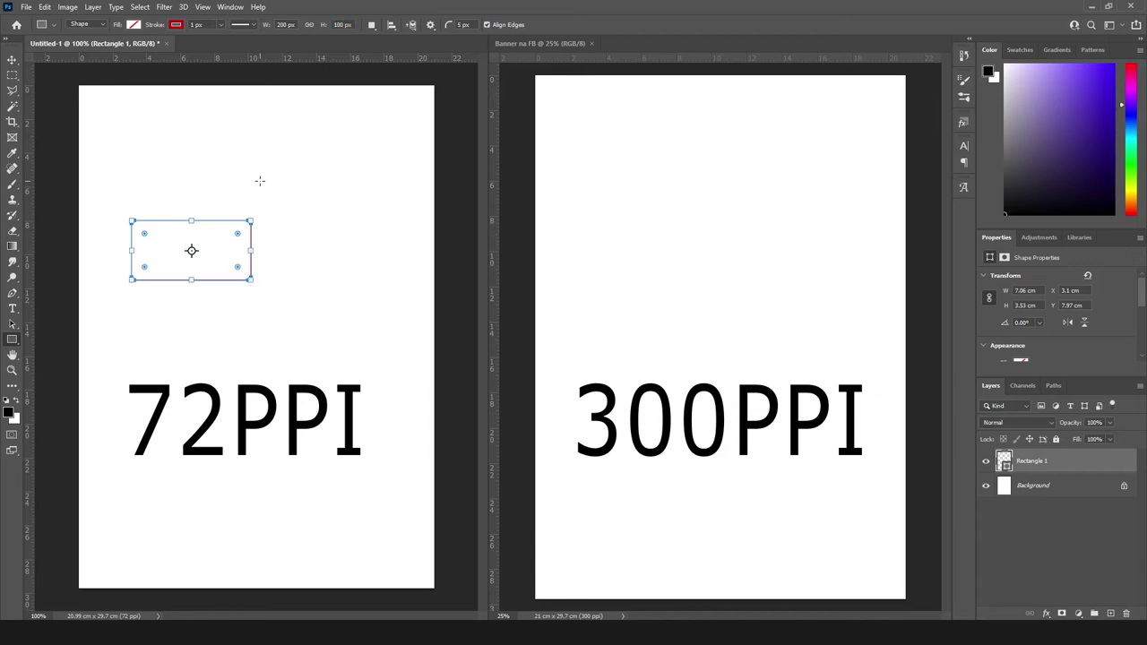
Fill the rectangle black and copy it into the 300 ppi Banner na FB document
click(133, 24)
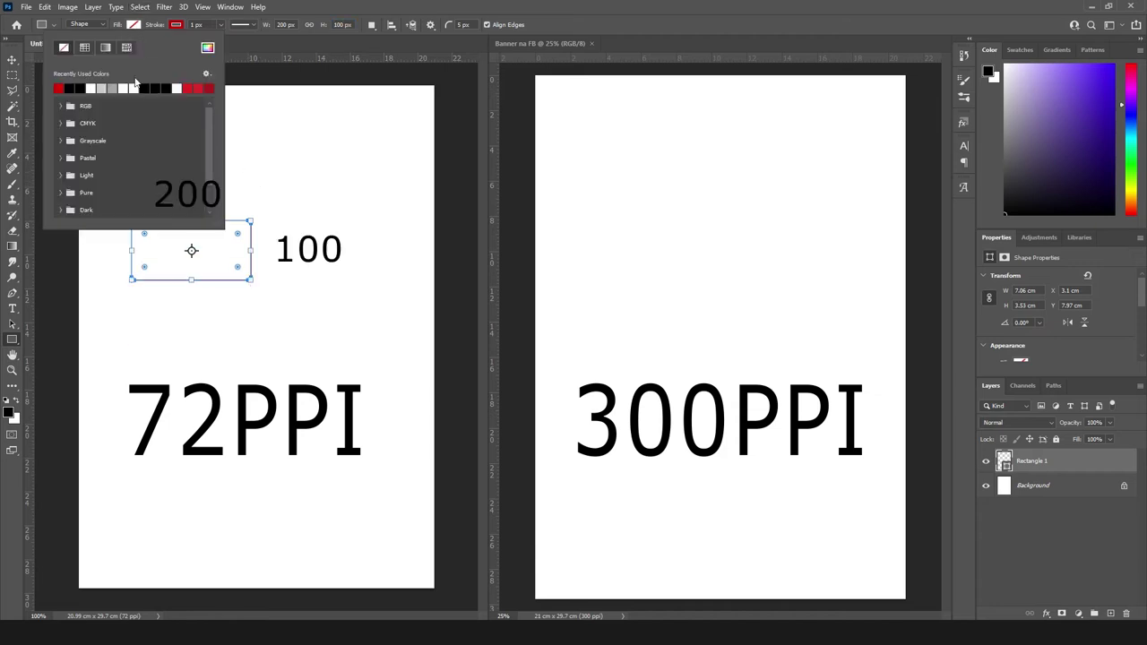
click(78, 88)
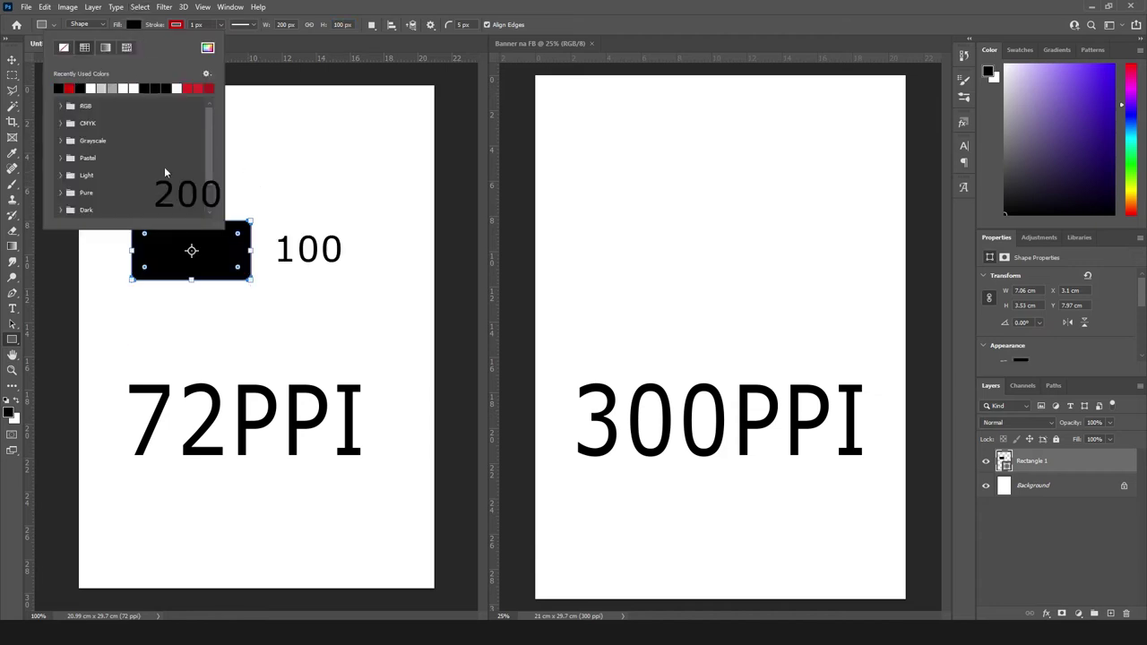
click(213, 251)
click(587, 267)
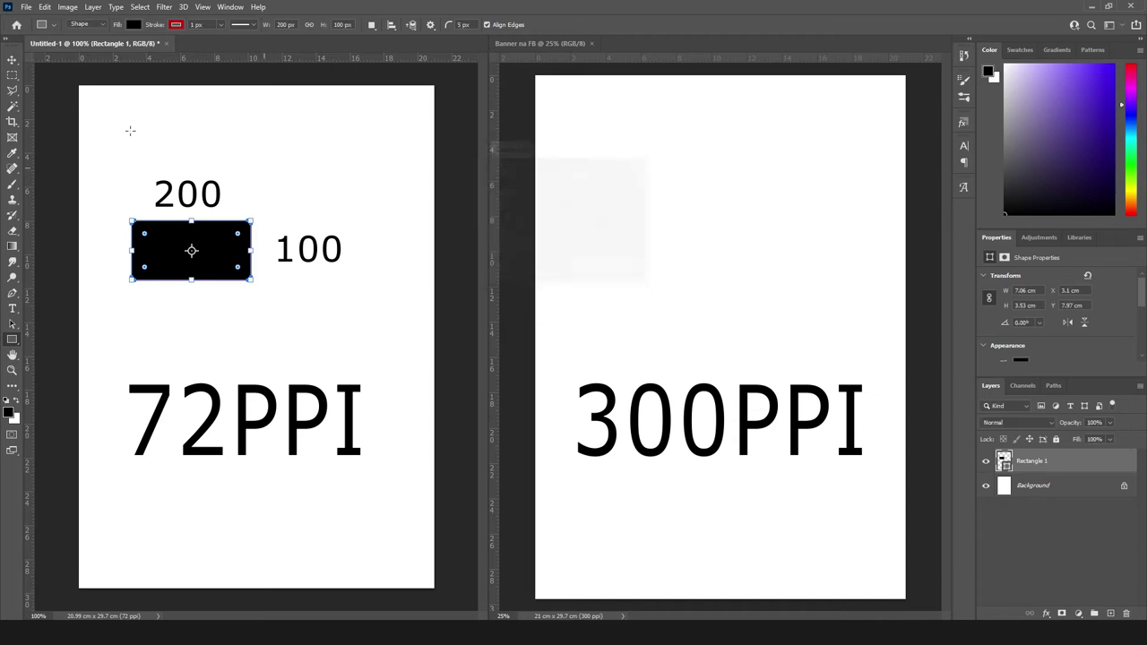
key(v)
drag(214, 260, 663, 218)
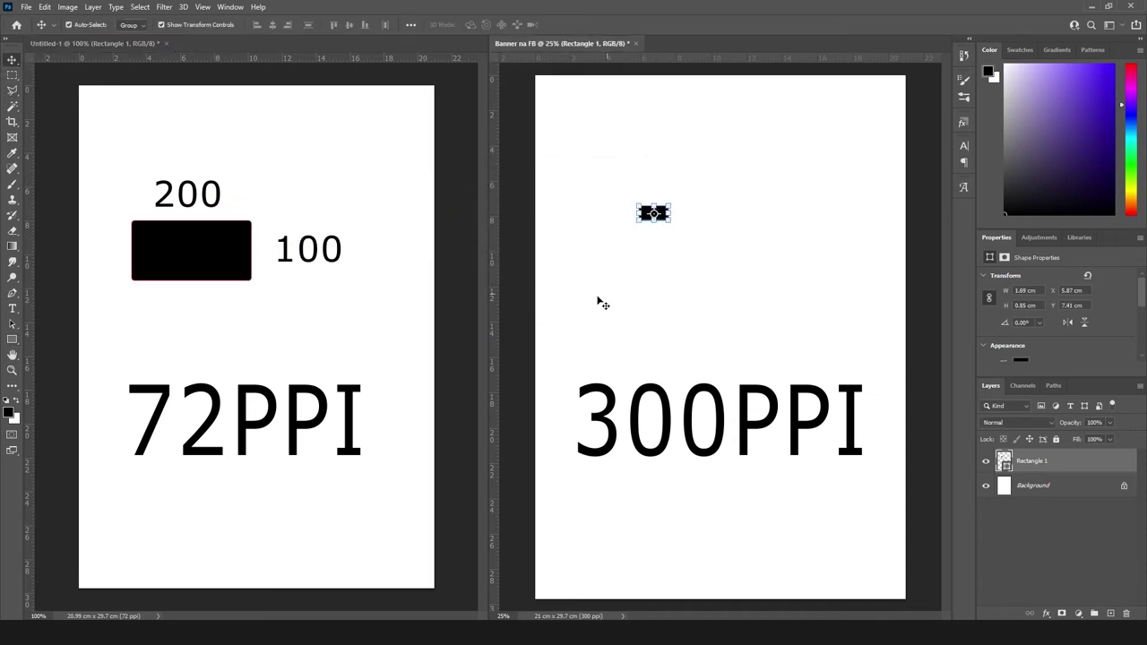
Deselect the copied rectangle and zoom in and out on the 300 PPI Banner page
click(503, 296)
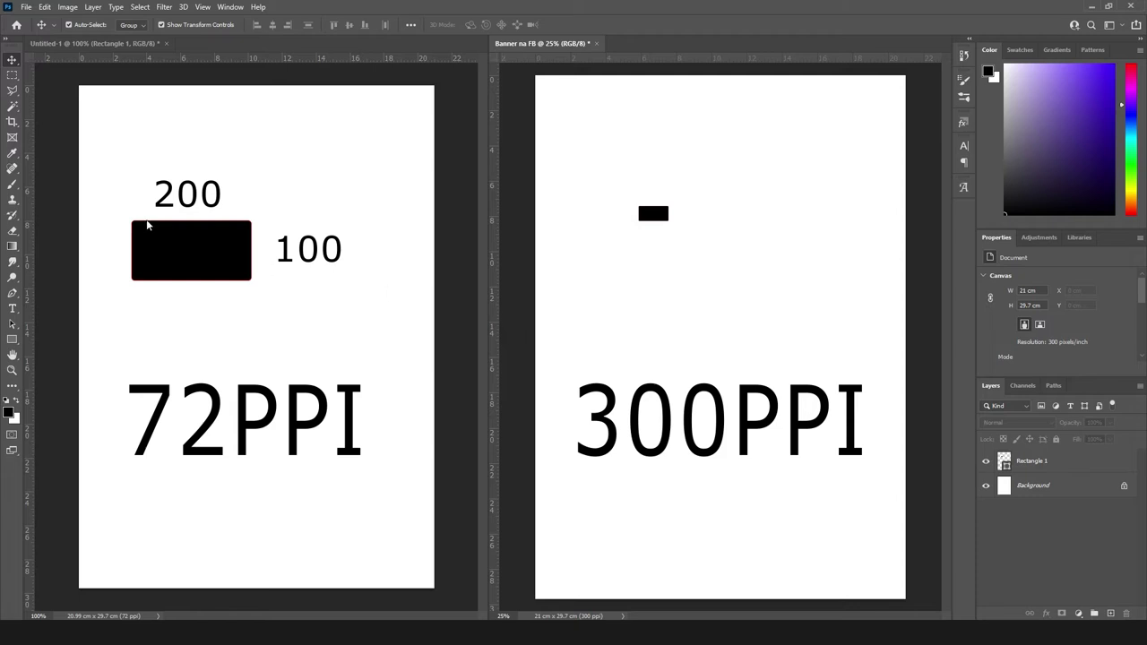
key(ctrl+plus)
scroll(663, 230, down, 1)
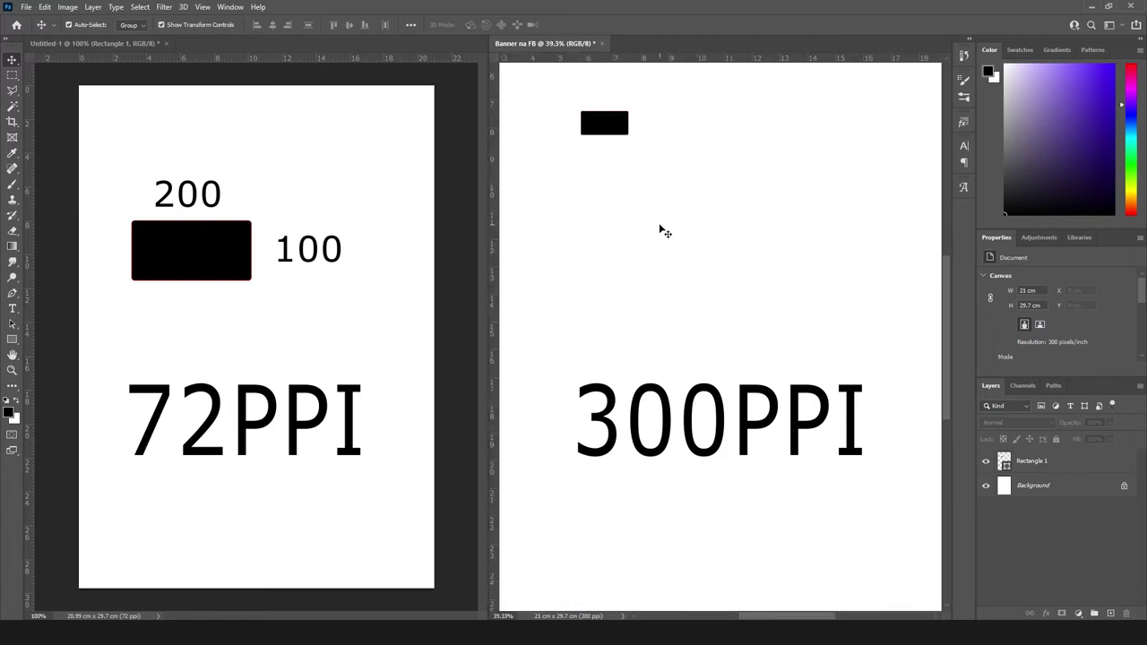
scroll(571, 128, down, 2)
scroll(610, 120, up, 2)
scroll(726, 314, up, 2)
scroll(717, 314, up, 3)
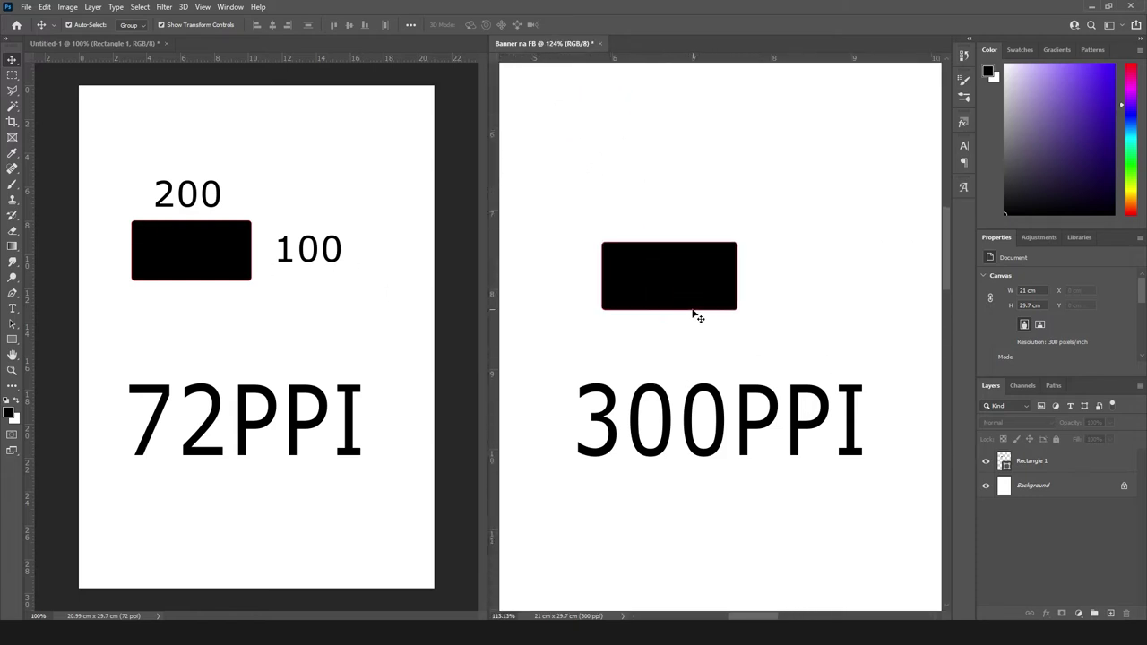
scroll(693, 315, up, 1)
scroll(688, 318, down, 2)
scroll(686, 320, down, 2)
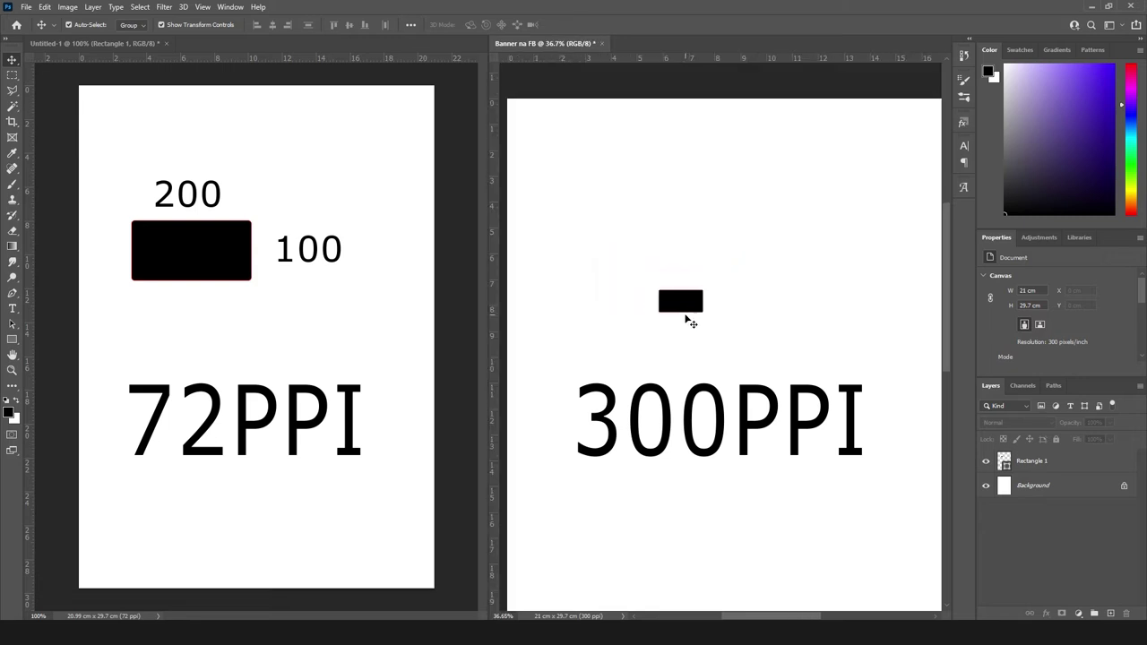
scroll(689, 323, down, 2)
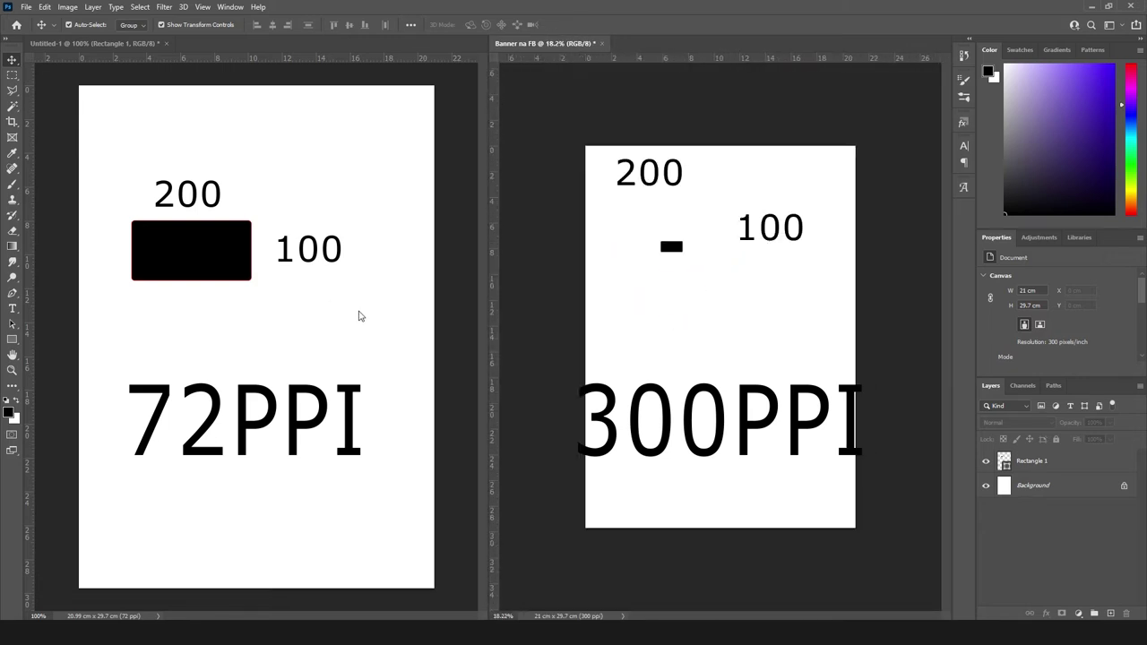
scroll(602, 355, up, 1)
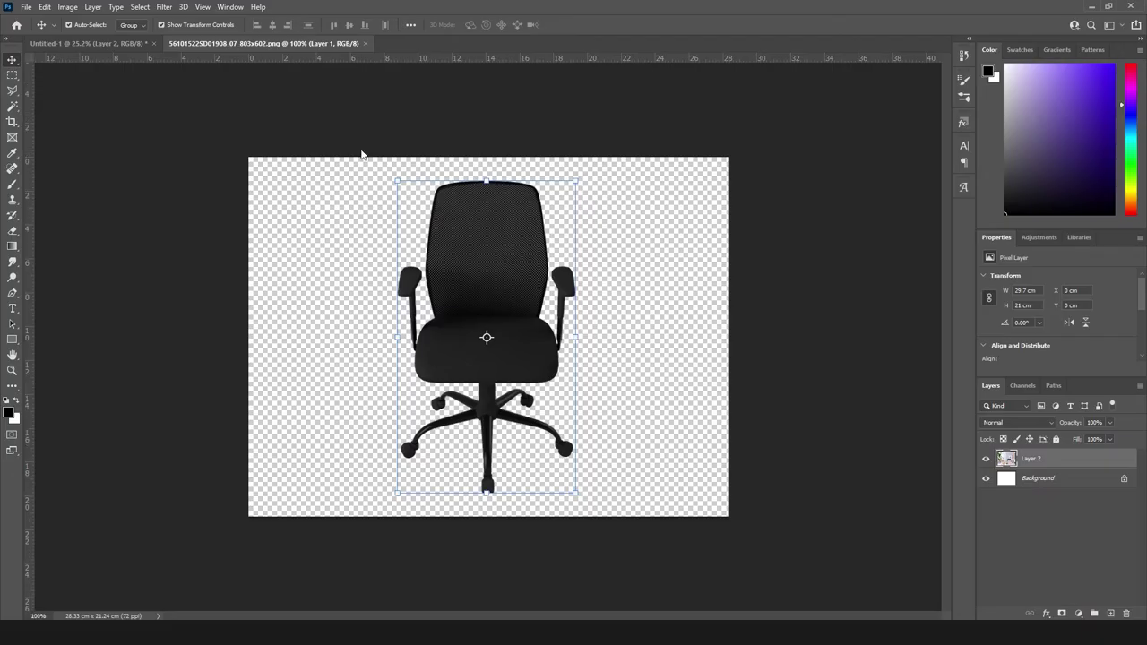
Drag the chair into the room photo, place it by the plant, and enlarge it
mouse_move(475, 296)
mouse_down()
mouse_move(125, 60)
mouse_move(480, 337)
mouse_up()
alt+scroll(473, 415, up, 3)
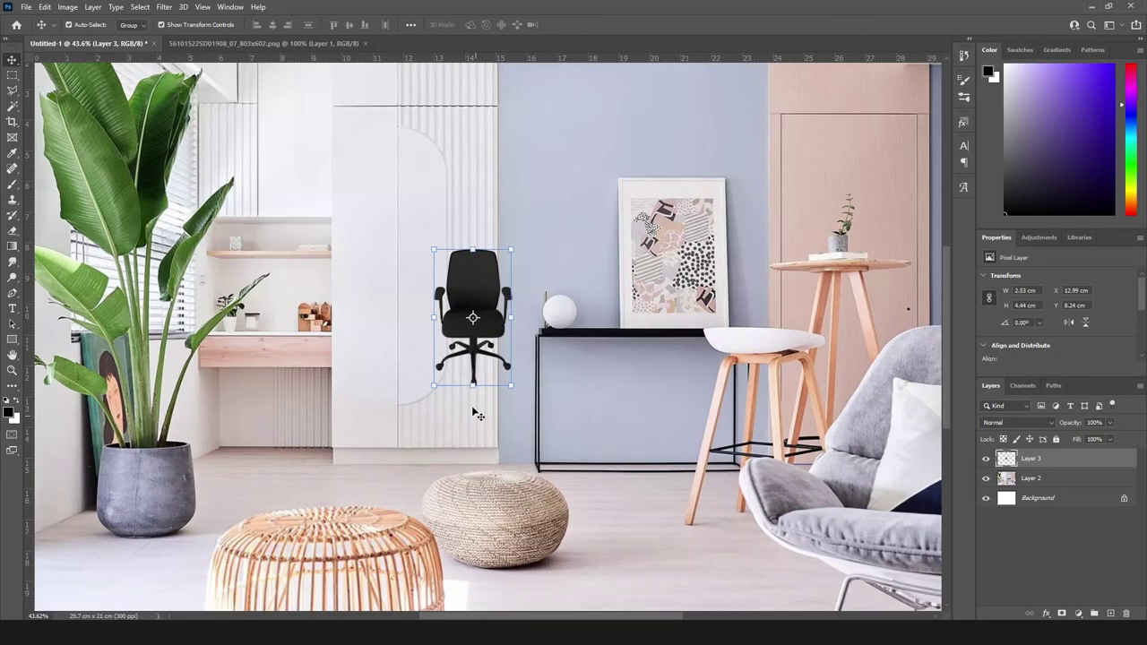
drag(475, 296, 247, 453)
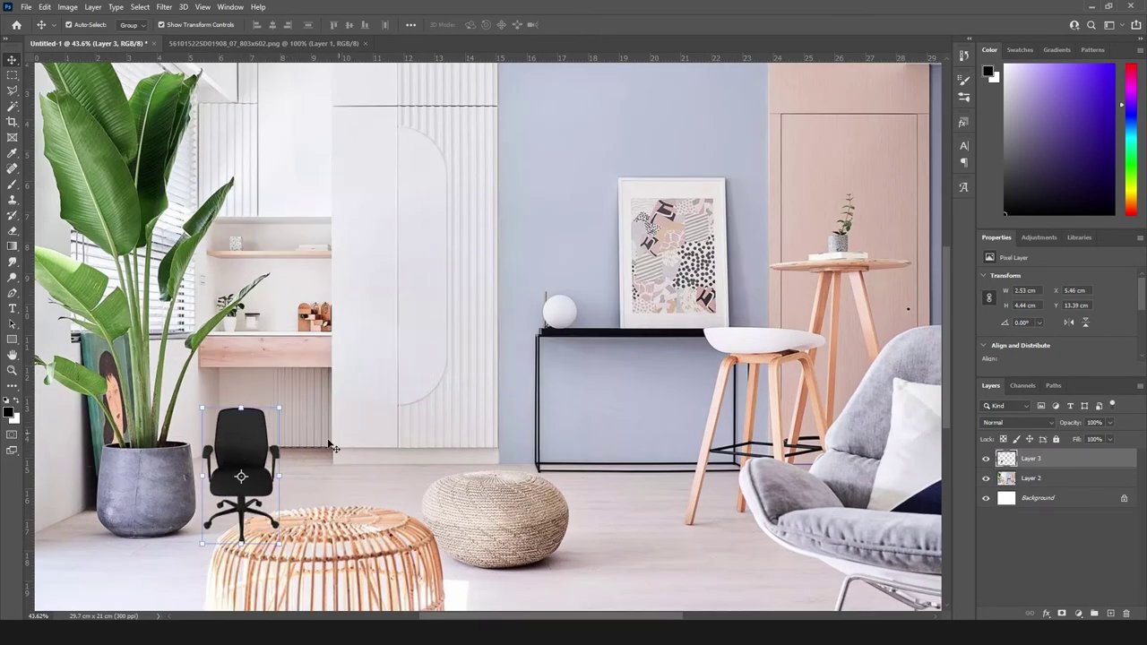
mouse_move(278, 408)
mouse_down()
mouse_move(424, 233)
mouse_move(417, 240)
mouse_up()
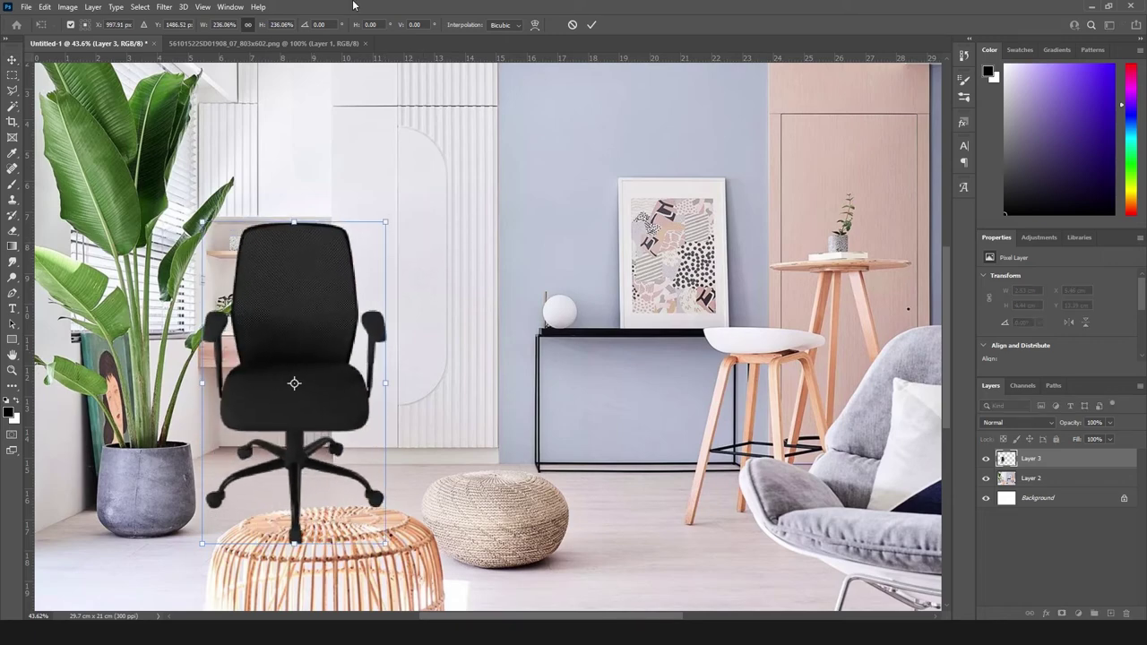
click(591, 24)
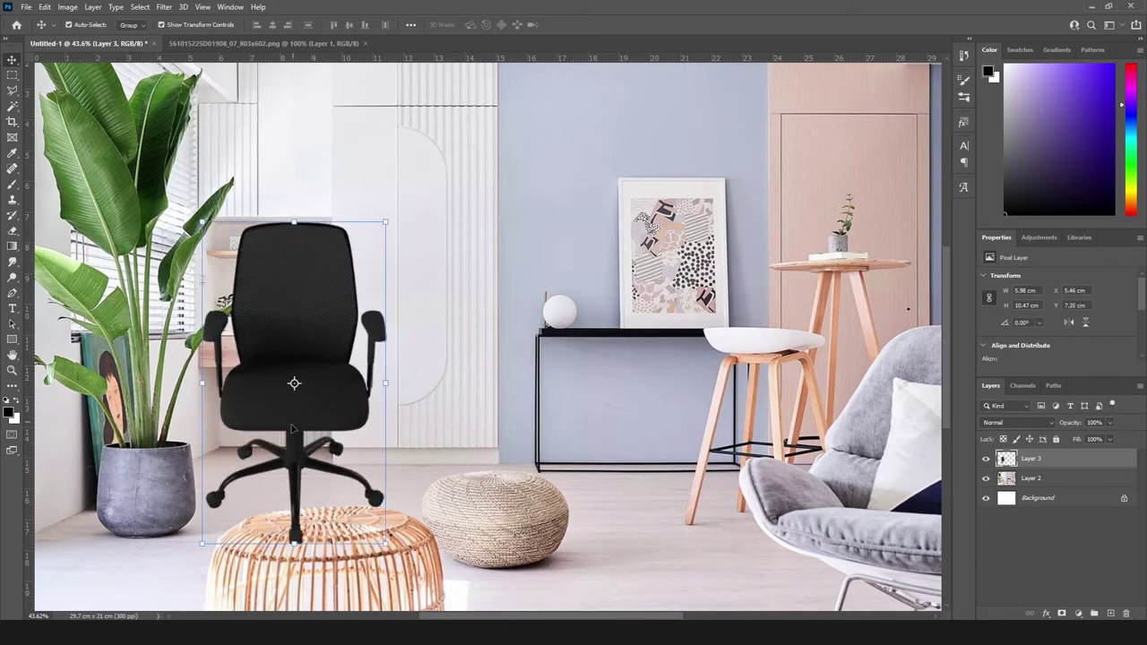
Zoom out on the room photo and move the chair further right
scroll(188, 497, up, 3)
scroll(238, 538, up, 2)
scroll(242, 542, down, 2)
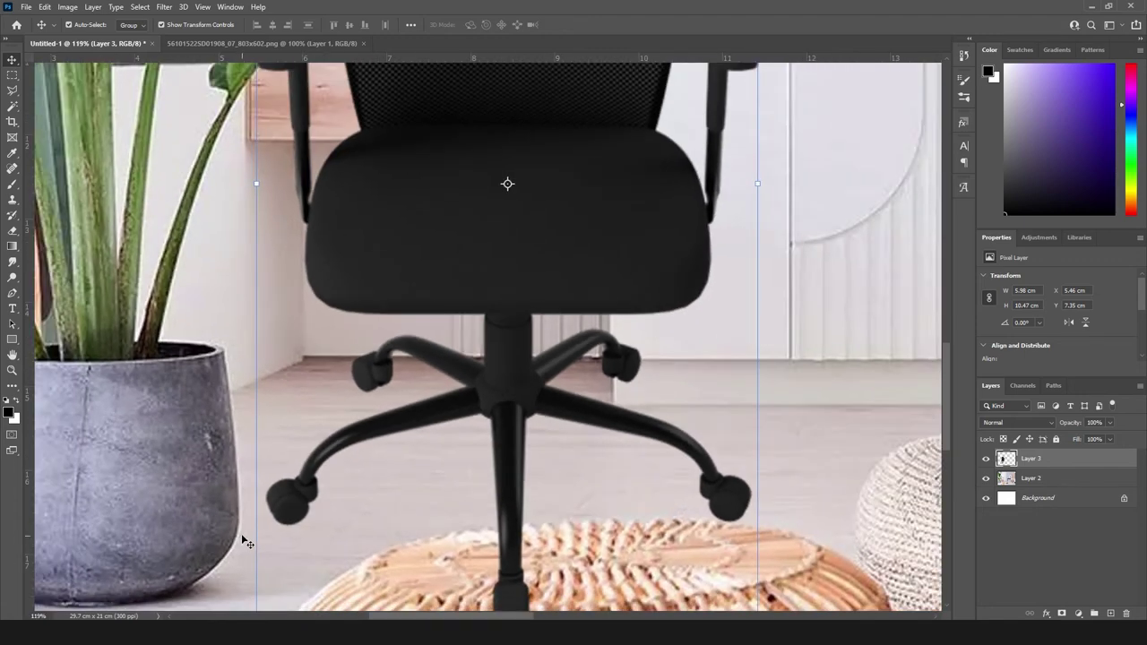
scroll(242, 540, down, 1)
scroll(243, 540, down, 2)
scroll(246, 541, down, 1)
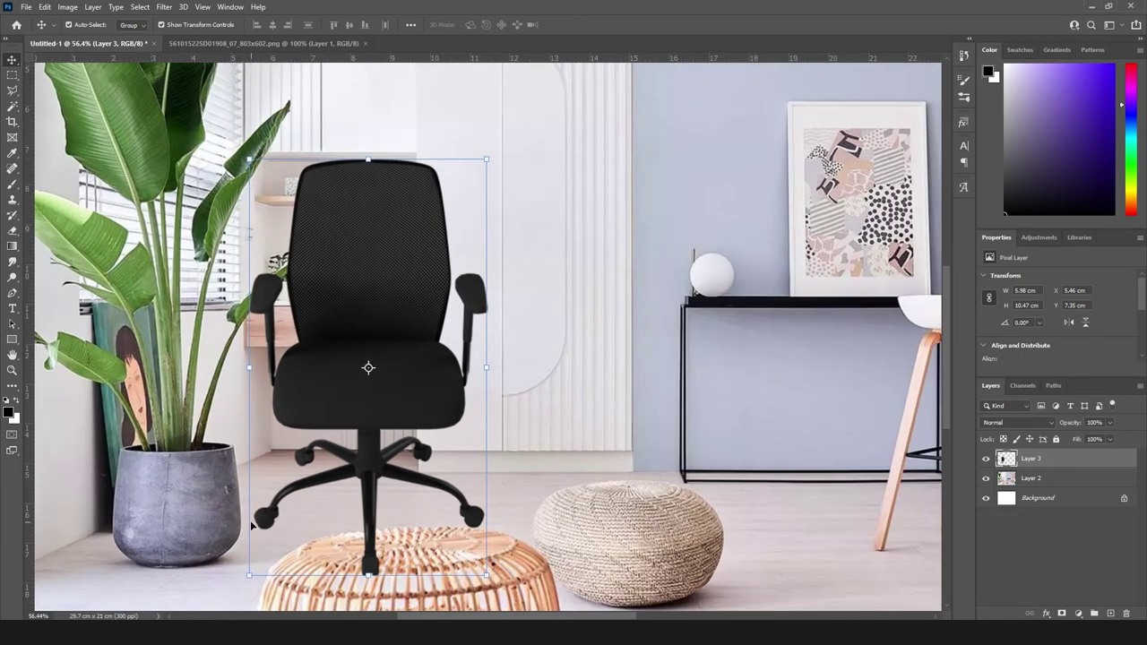
scroll(176, 378, down, 1)
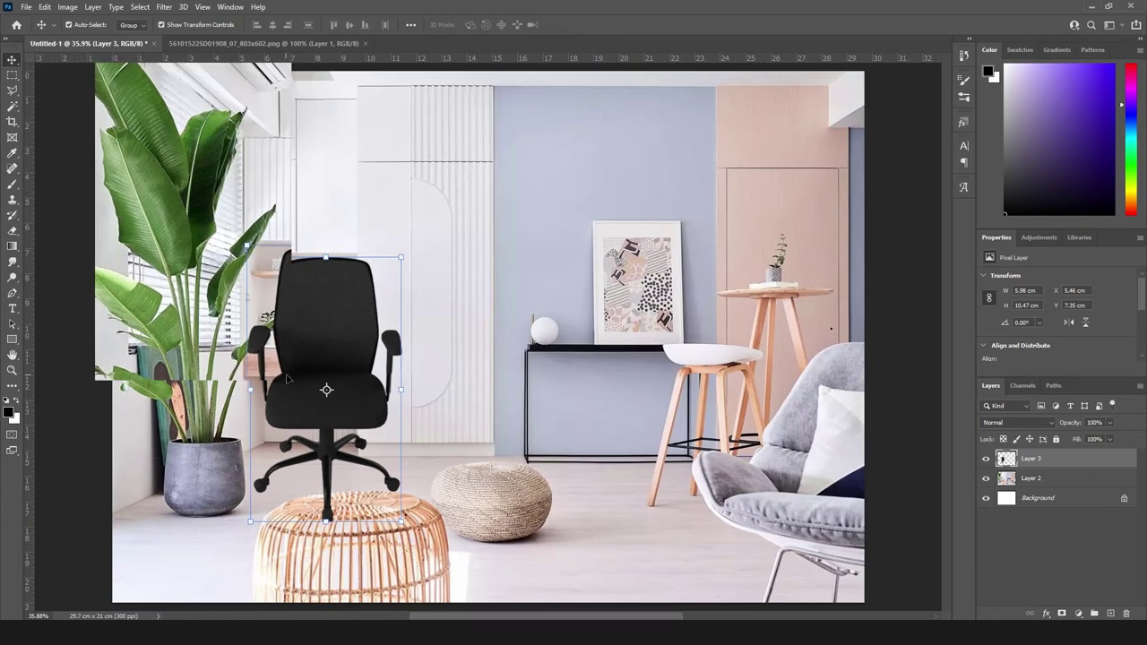
scroll(290, 377, down, 1)
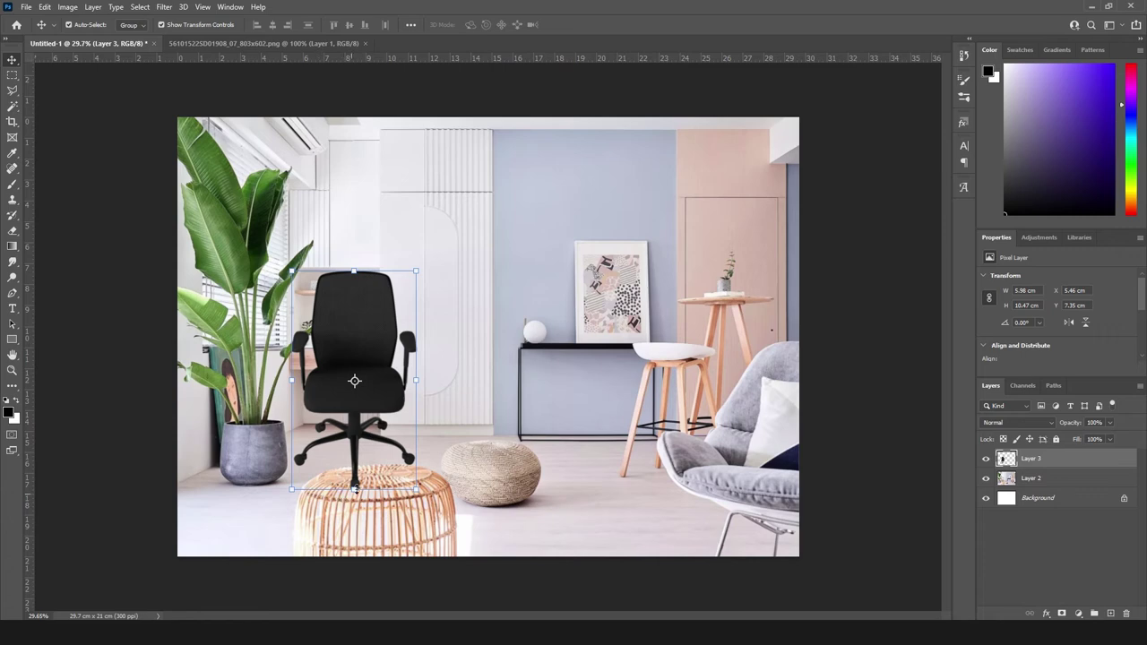
mouse_move(390, 387)
mouse_down()
mouse_move(608, 380)
mouse_move(547, 355)
mouse_up()
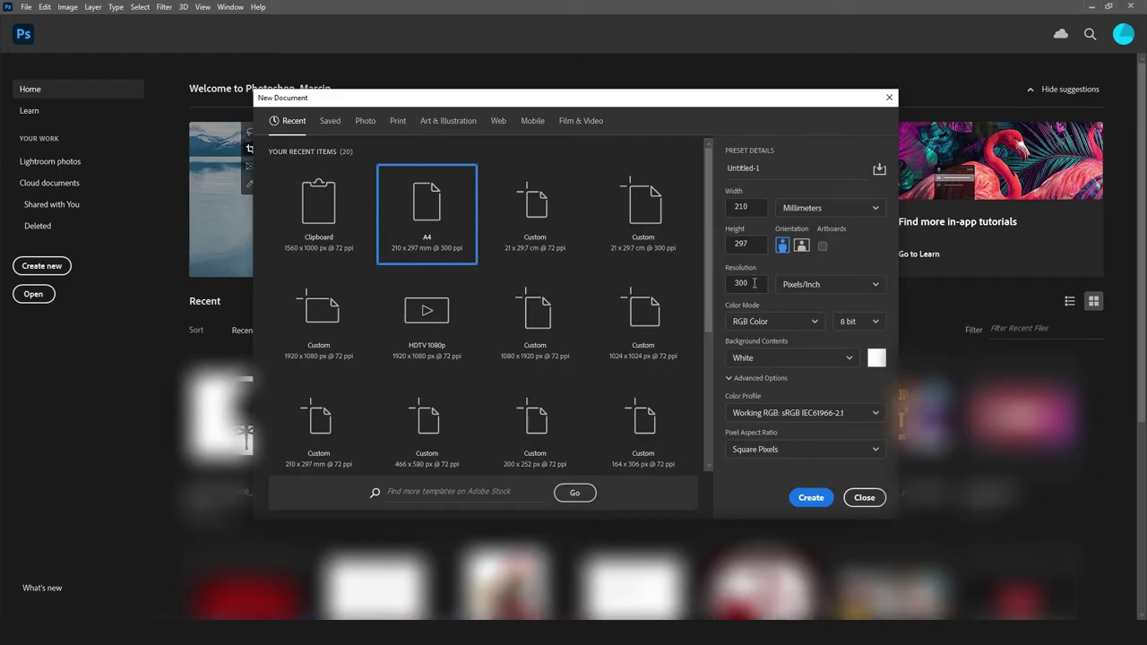
Keep the A4 document's resolution at 300 pixels per inch
double_click(753, 283)
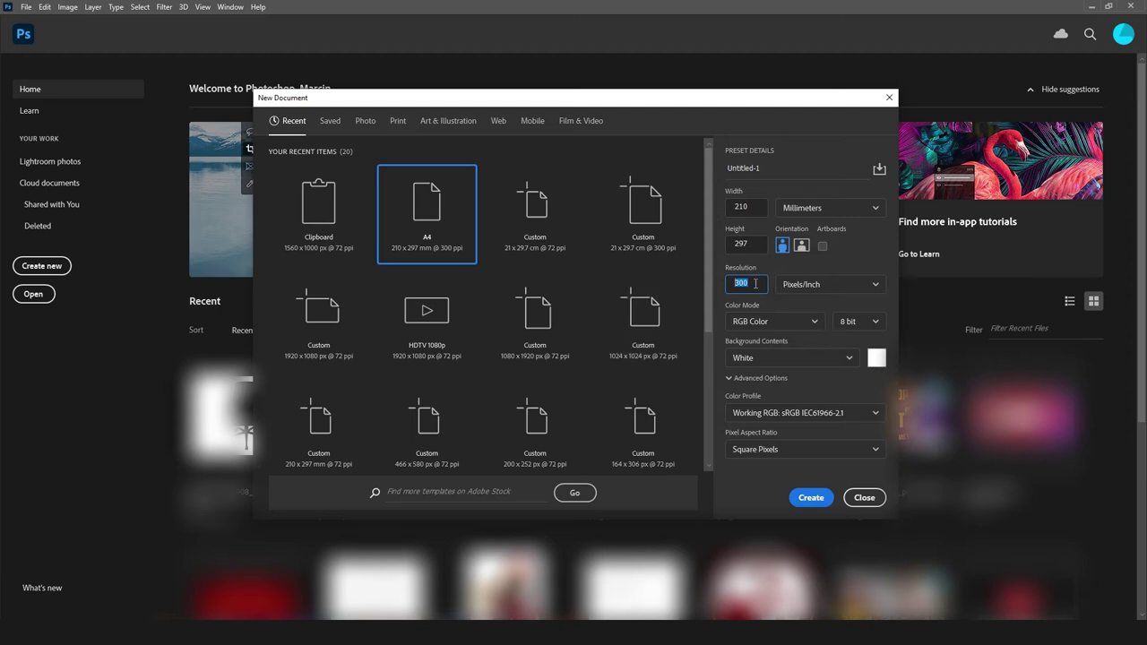
click(829, 284)
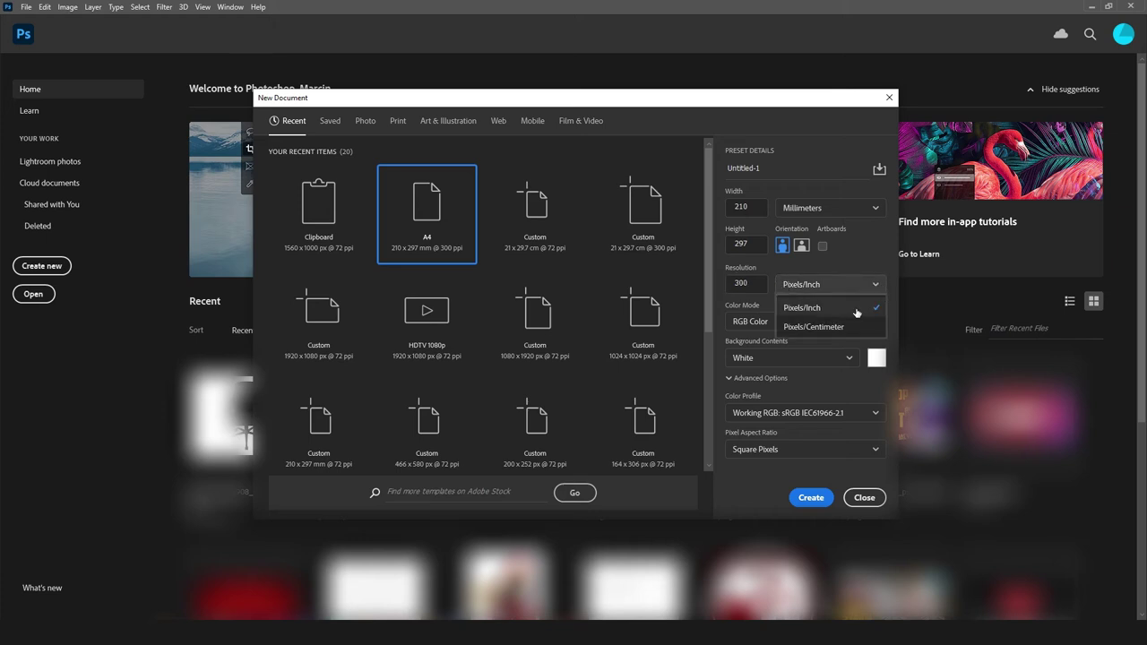
click(860, 308)
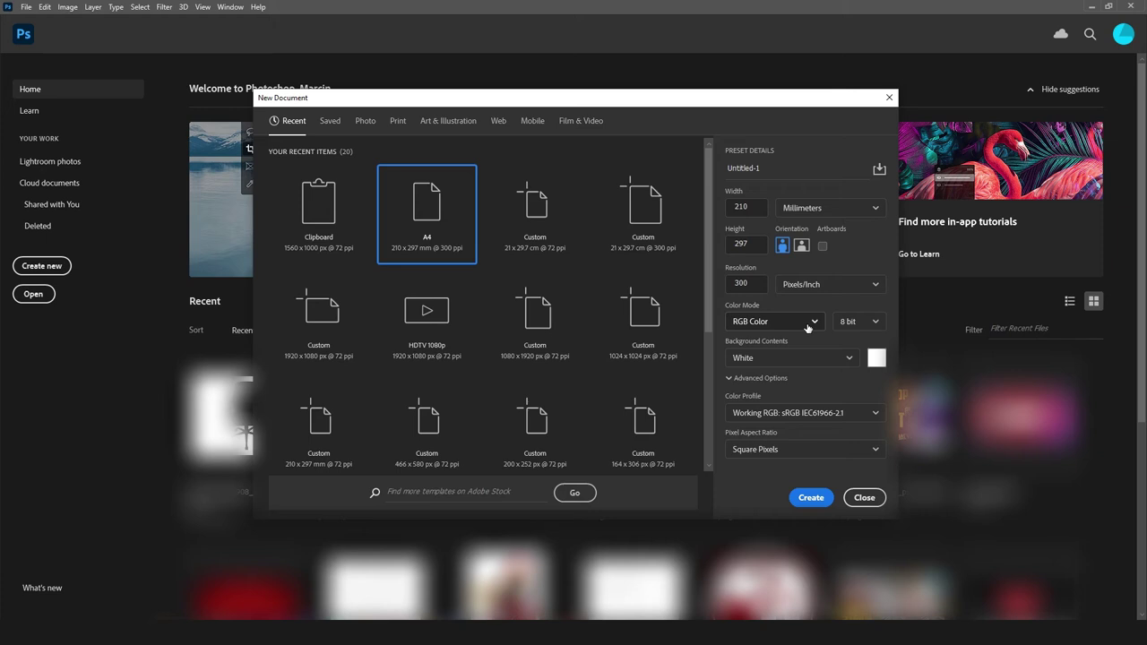
Set the new document's colour mode to Bitmap (1 bit)
click(807, 324)
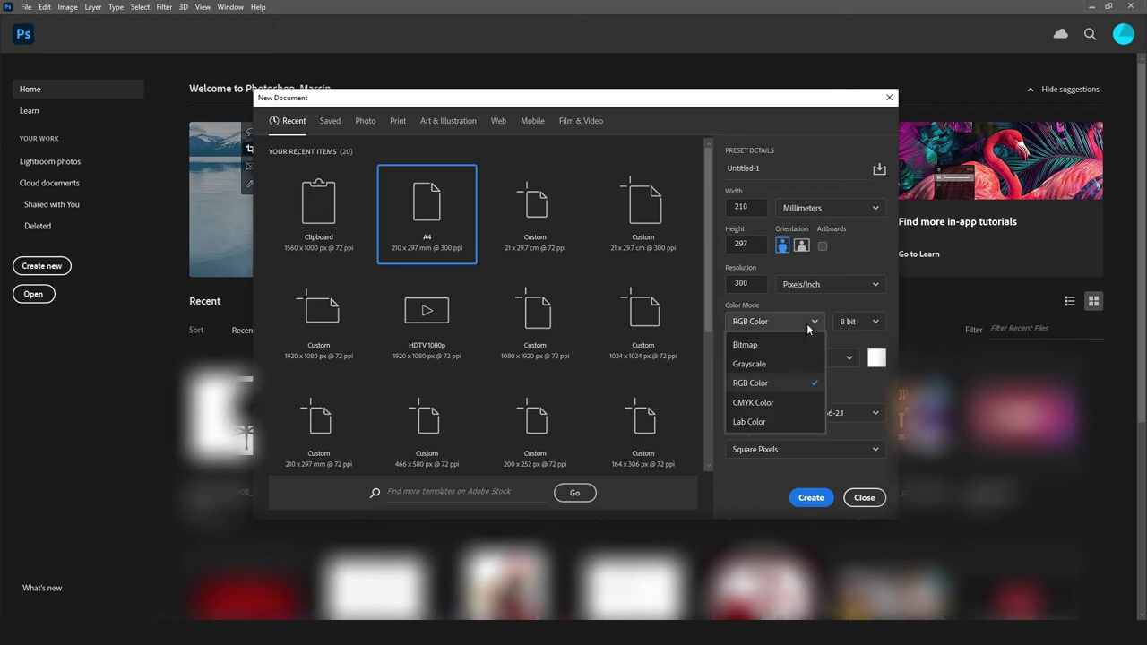
click(806, 324)
click(815, 323)
click(798, 345)
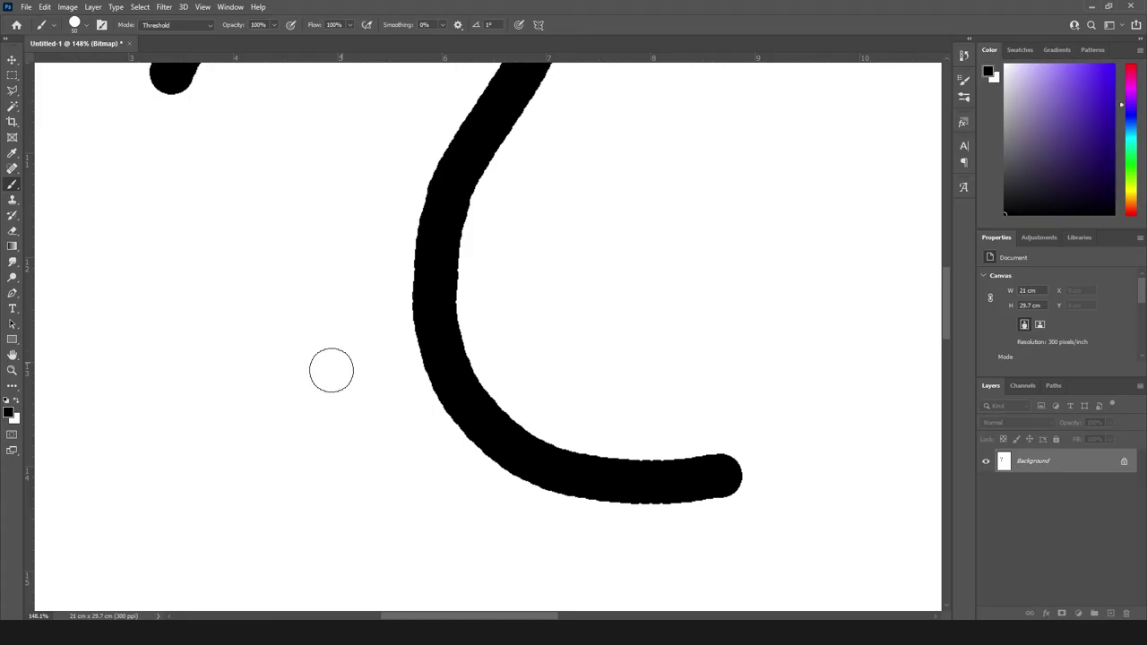
Paint two looping black brush strokes across the Bitmap canvas
mouse_move(254, 419)
mouse_down()
mouse_move(307, 346)
mouse_move(389, 453)
mouse_move(543, 528)
mouse_move(489, 336)
mouse_move(708, 272)
mouse_up()
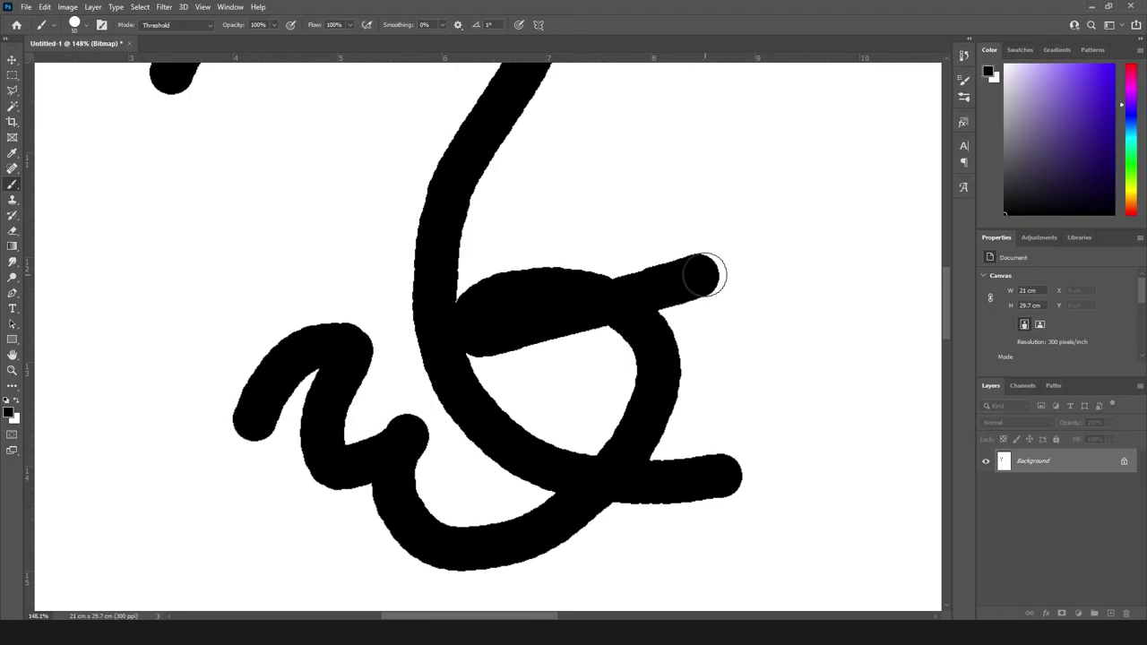
drag(568, 139, 476, 307)
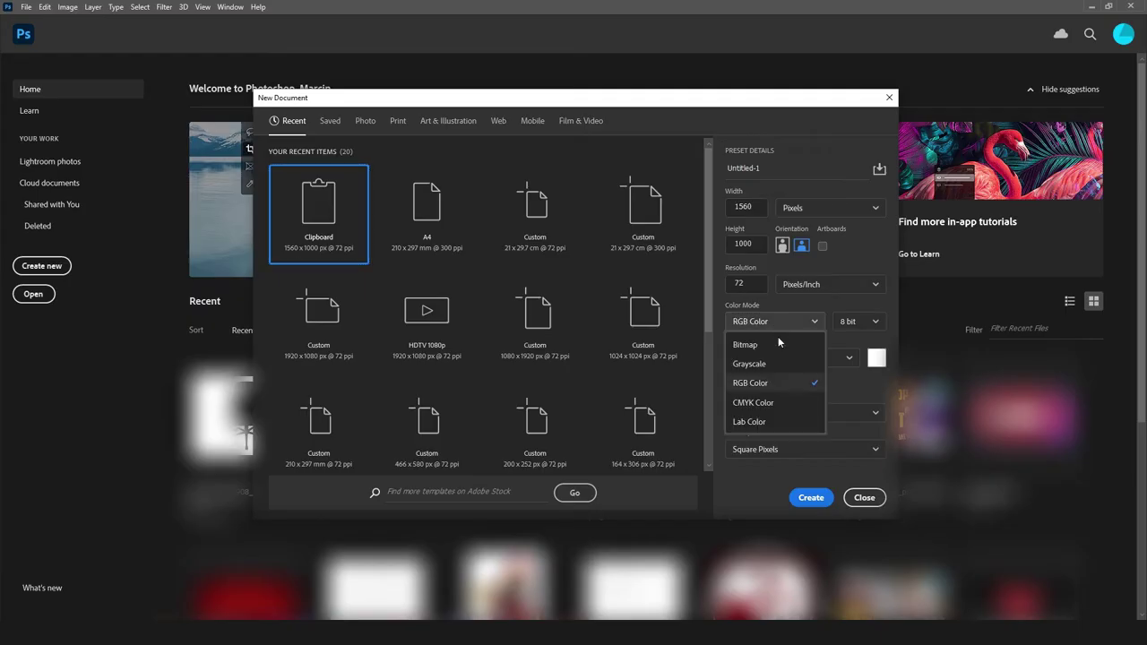
Create a Grayscale document, accept the foreground colour, and paint a grey 2-shaped stroke
click(773, 363)
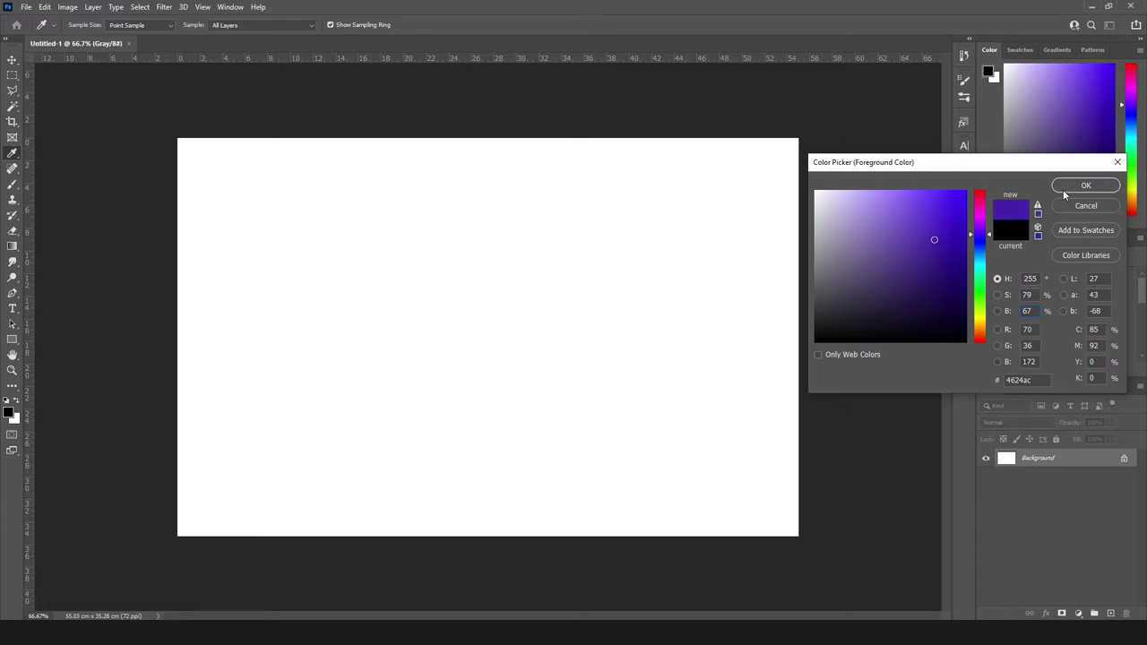
click(1066, 188)
mouse_move(486, 336)
mouse_down()
mouse_move(541, 271)
mouse_move(588, 454)
mouse_move(733, 410)
mouse_up()
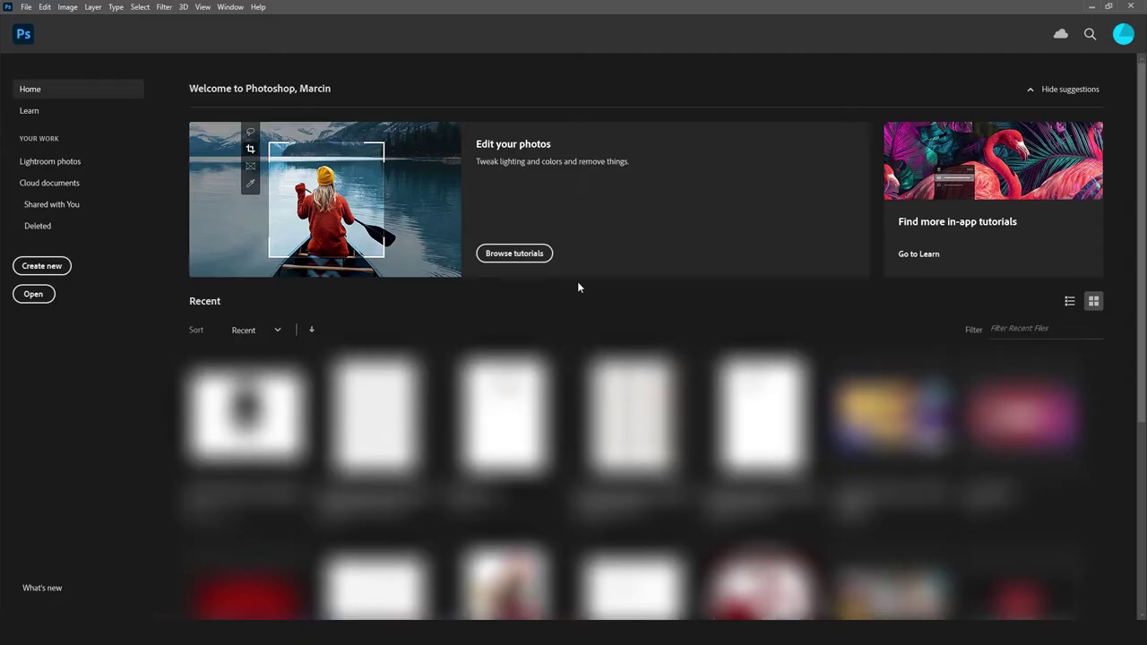
scroll(577, 282, down, 1)
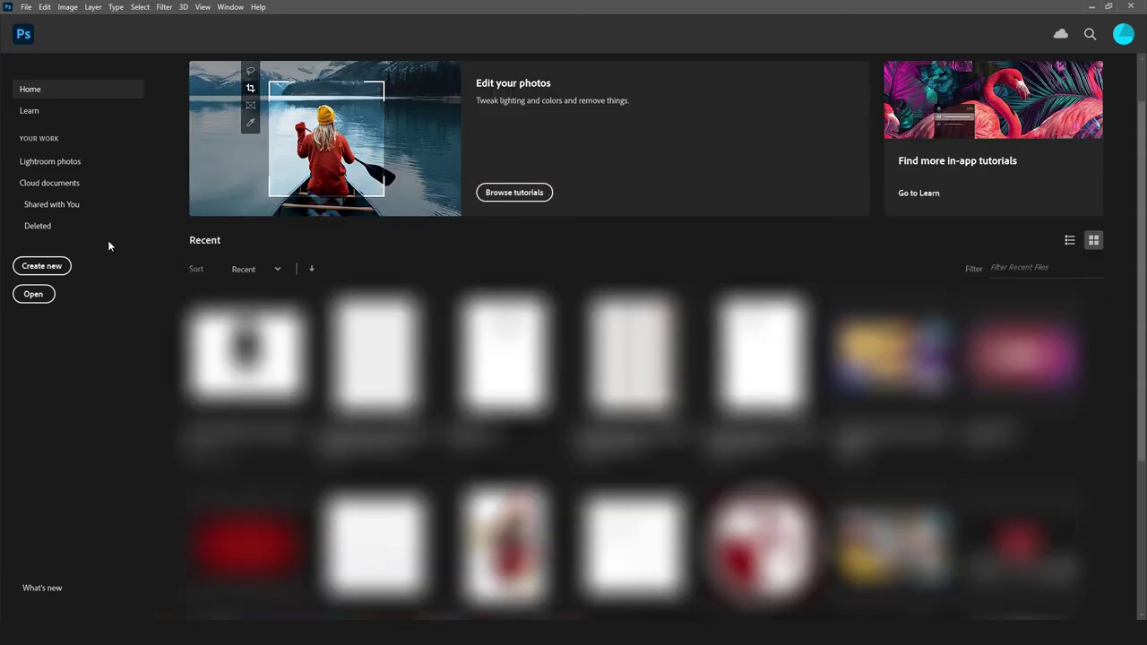
Start a new document and switch its colour mode through CMYK, Lab, then RGB
click(41, 265)
click(815, 320)
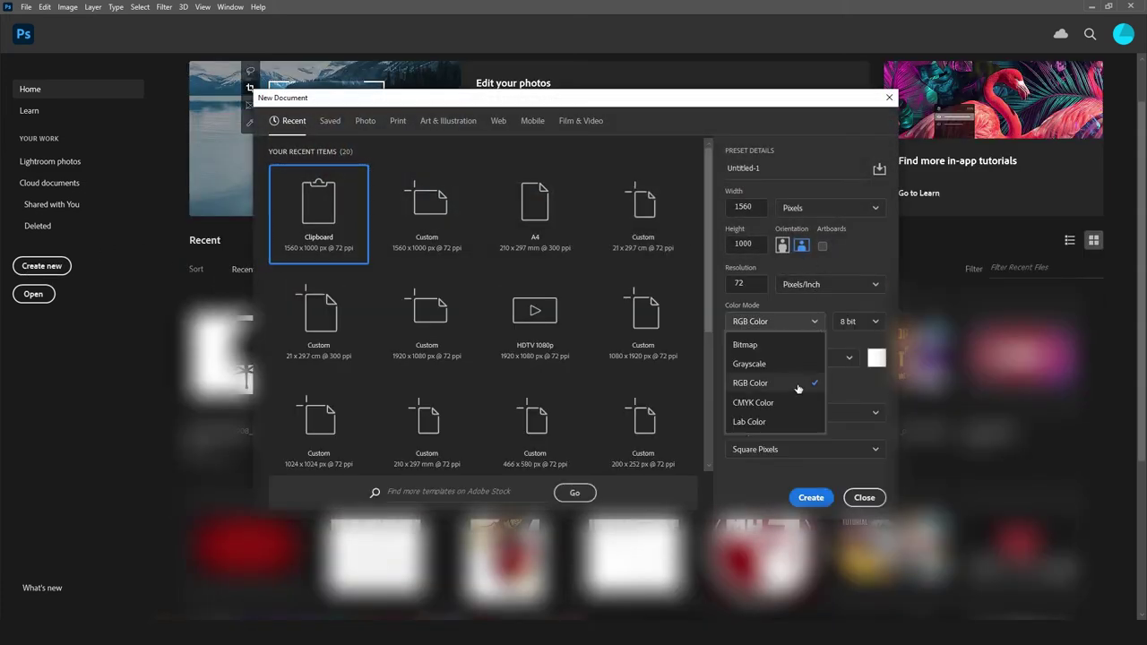
click(801, 405)
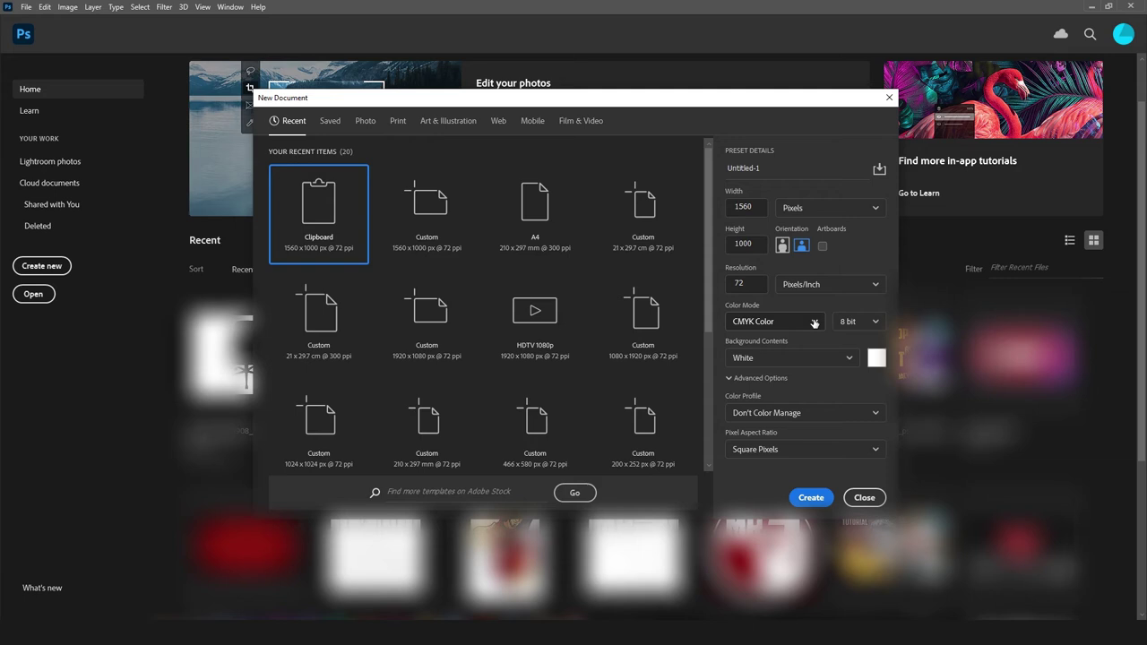
click(814, 323)
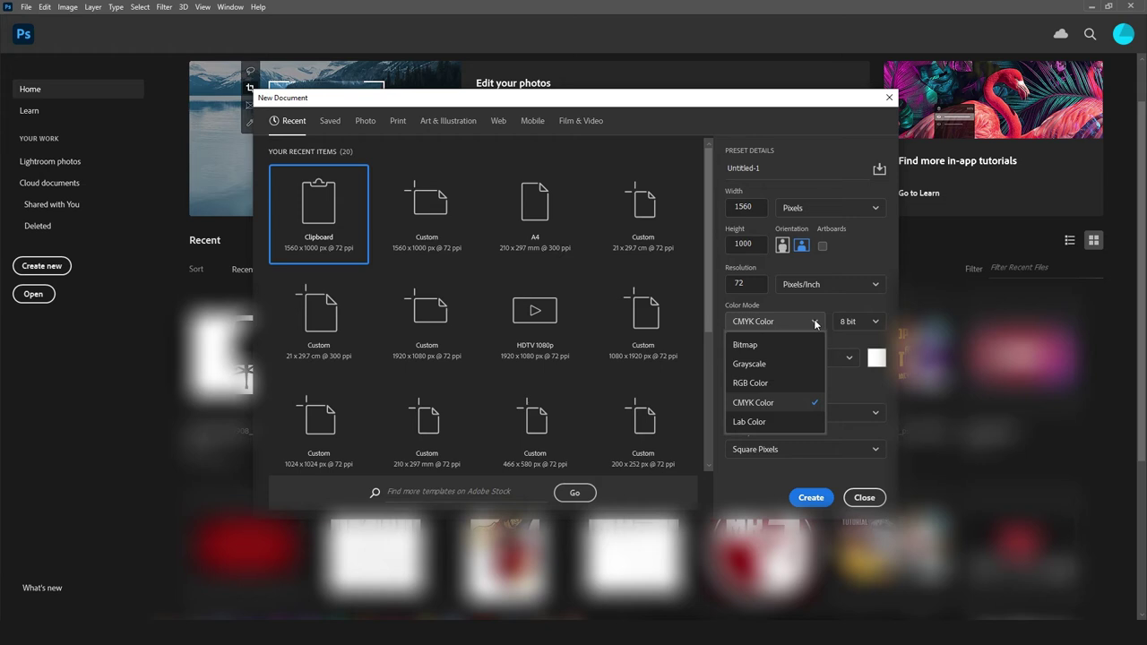
click(778, 423)
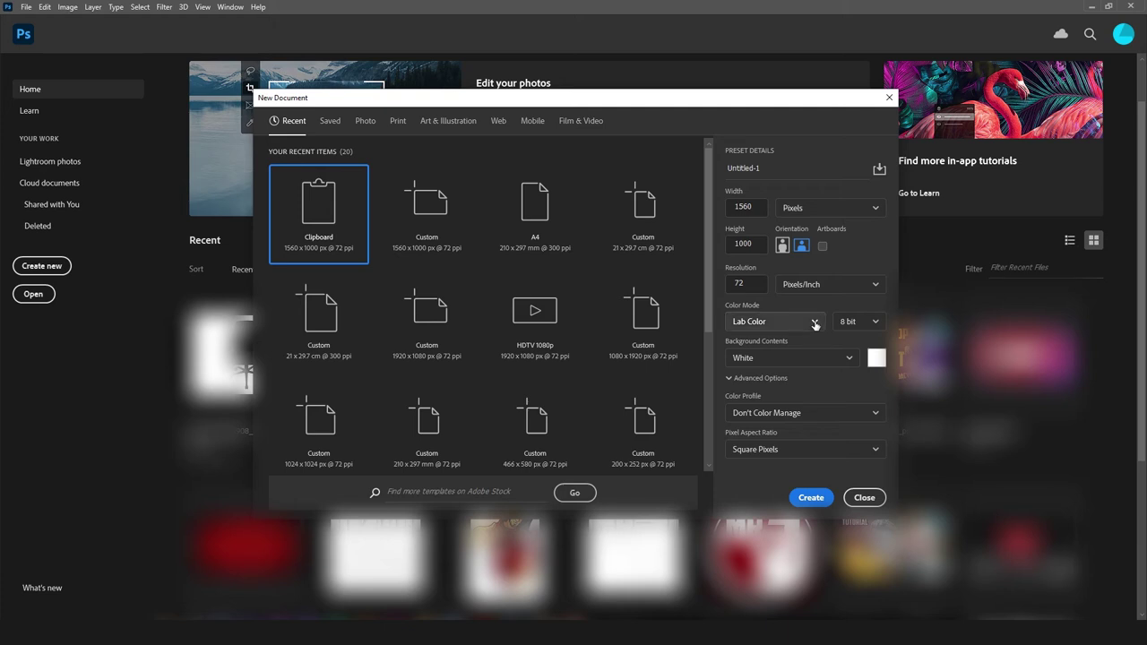
click(815, 322)
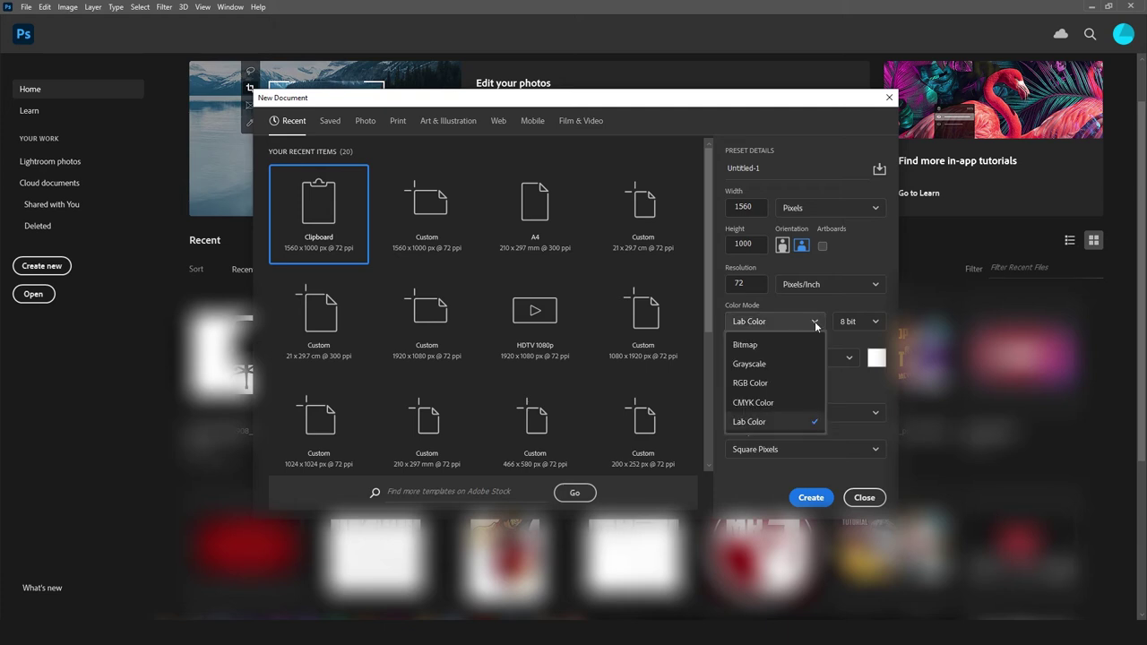
click(776, 385)
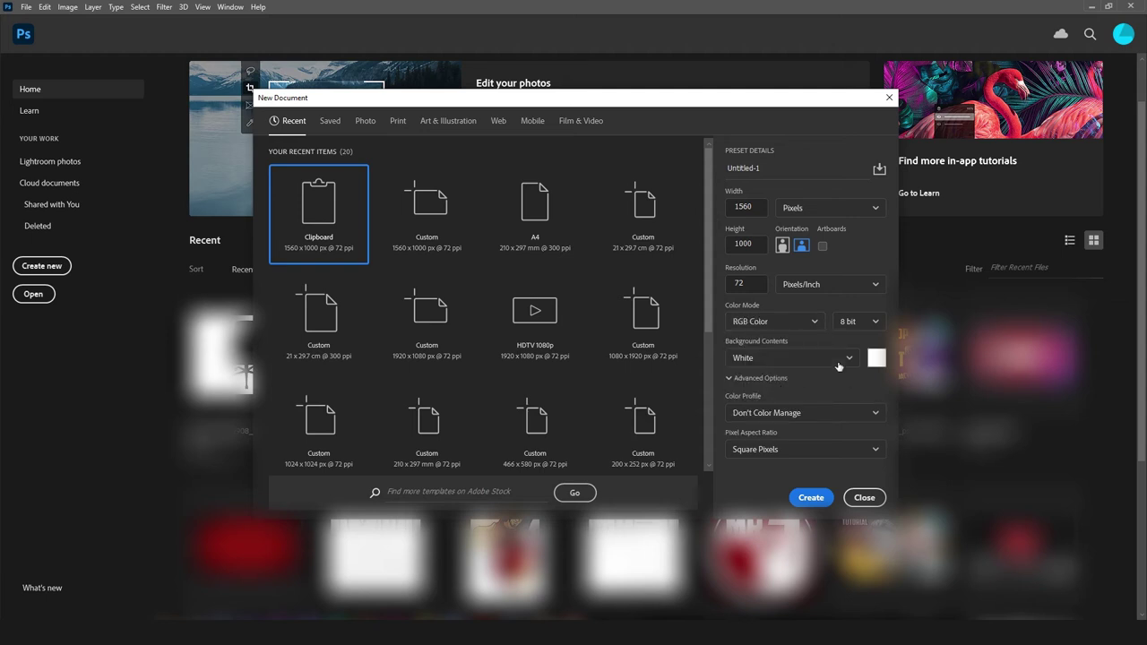
Keep RGB at 8 bit, then switch to Bitmap and check its bit depths
click(875, 322)
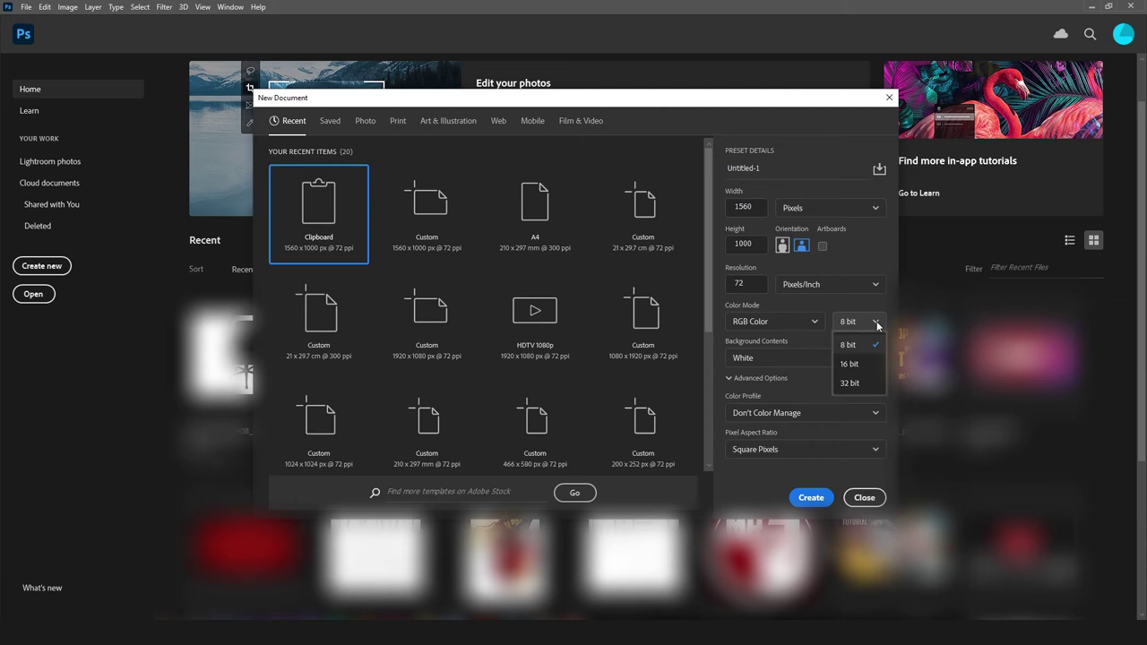
click(877, 325)
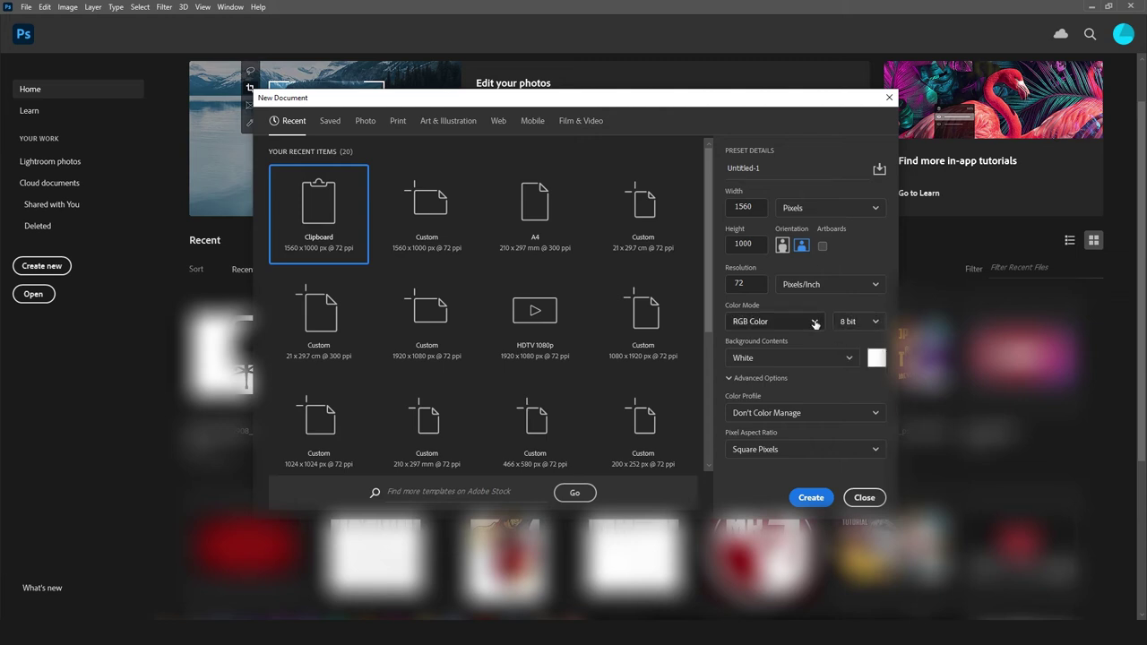
click(814, 323)
click(762, 341)
click(871, 321)
click(870, 322)
Check CMYK's bit-depth options, then return the colour mode to RGB Color
click(812, 323)
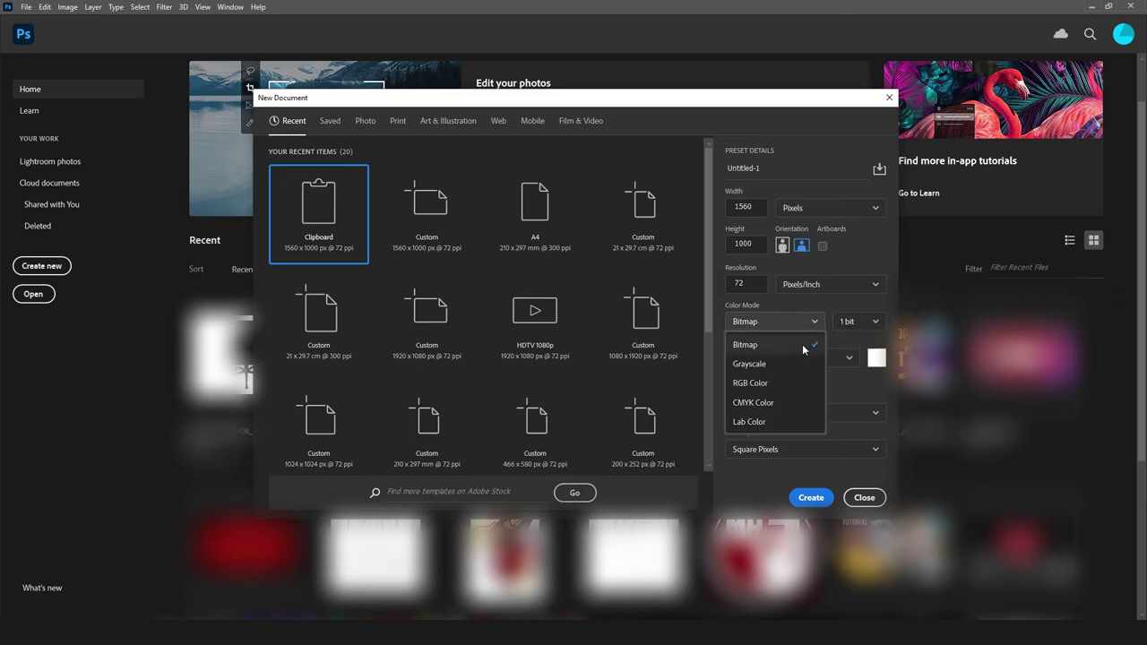
click(792, 382)
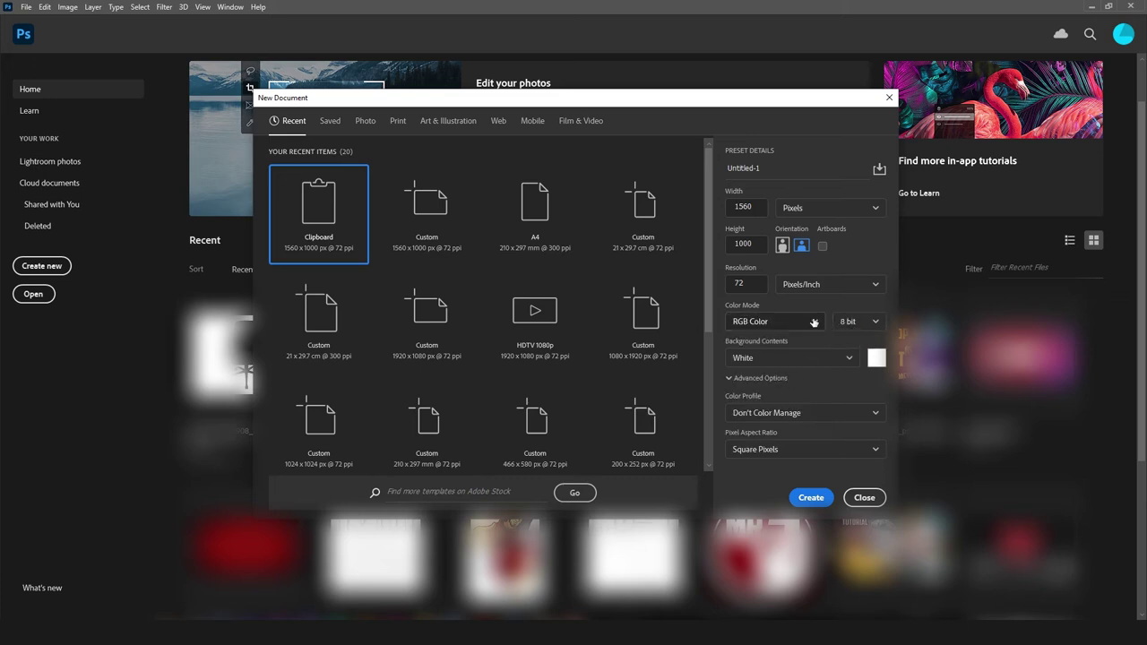
click(813, 320)
click(752, 403)
click(854, 328)
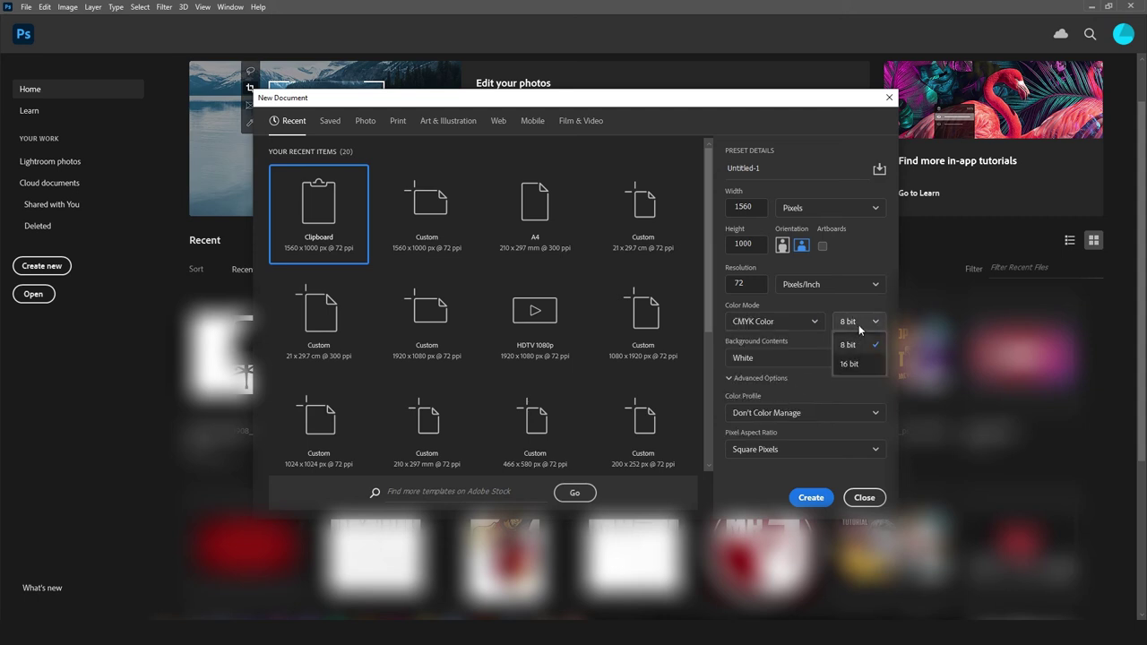
click(858, 325)
click(769, 323)
click(769, 385)
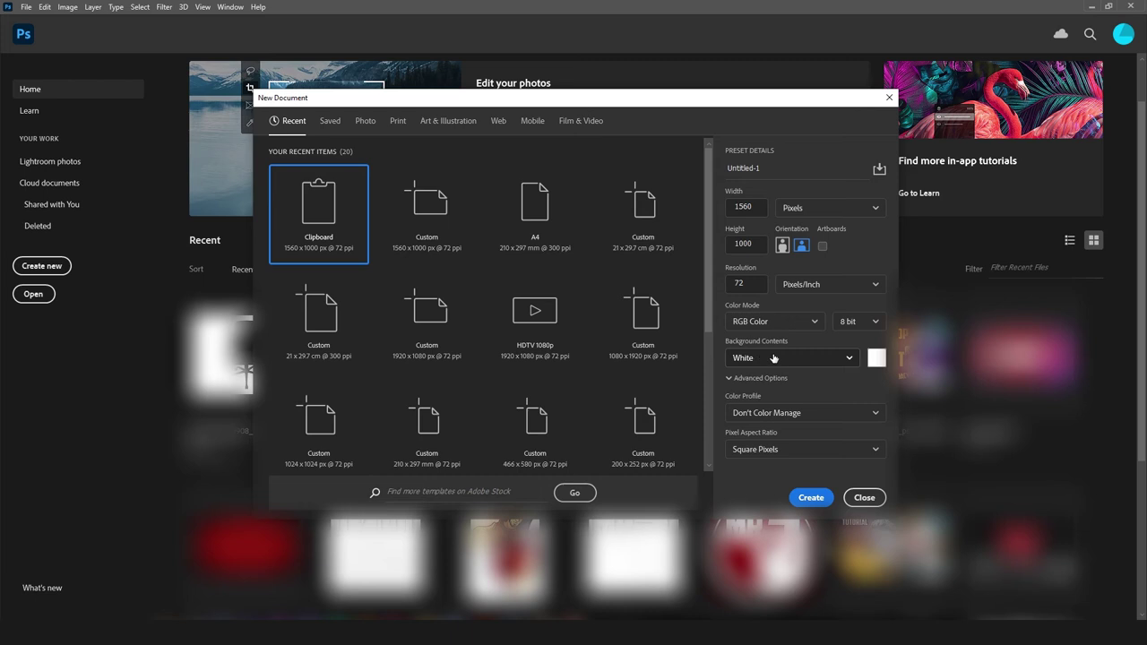
Set Background Contents to a custom red, c80000
click(774, 358)
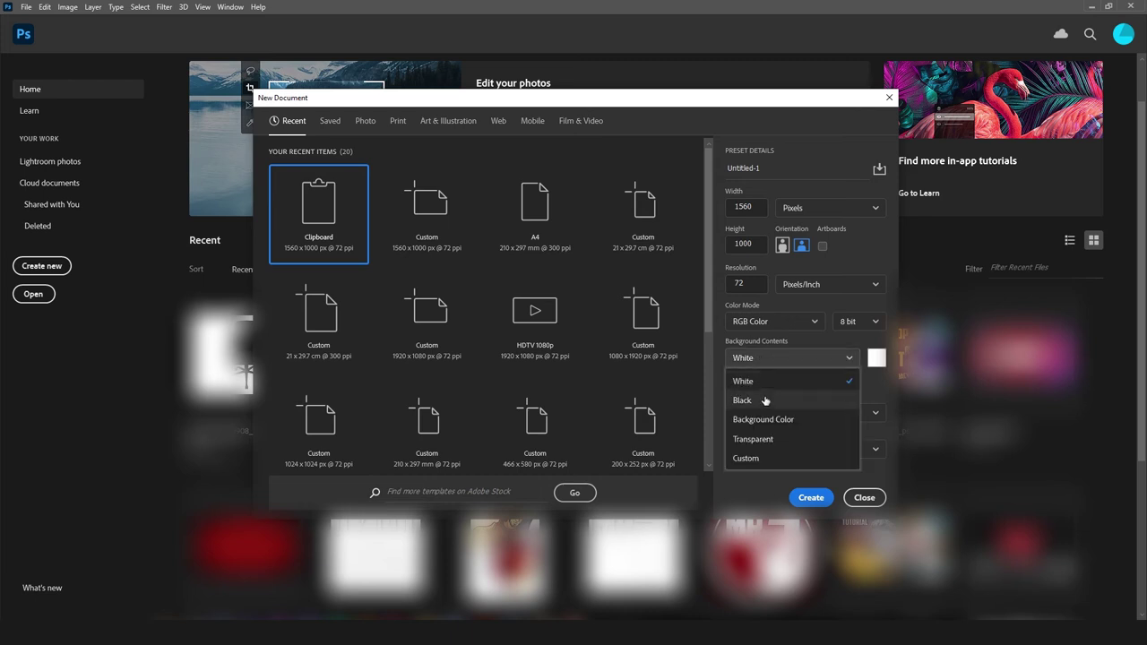
click(786, 459)
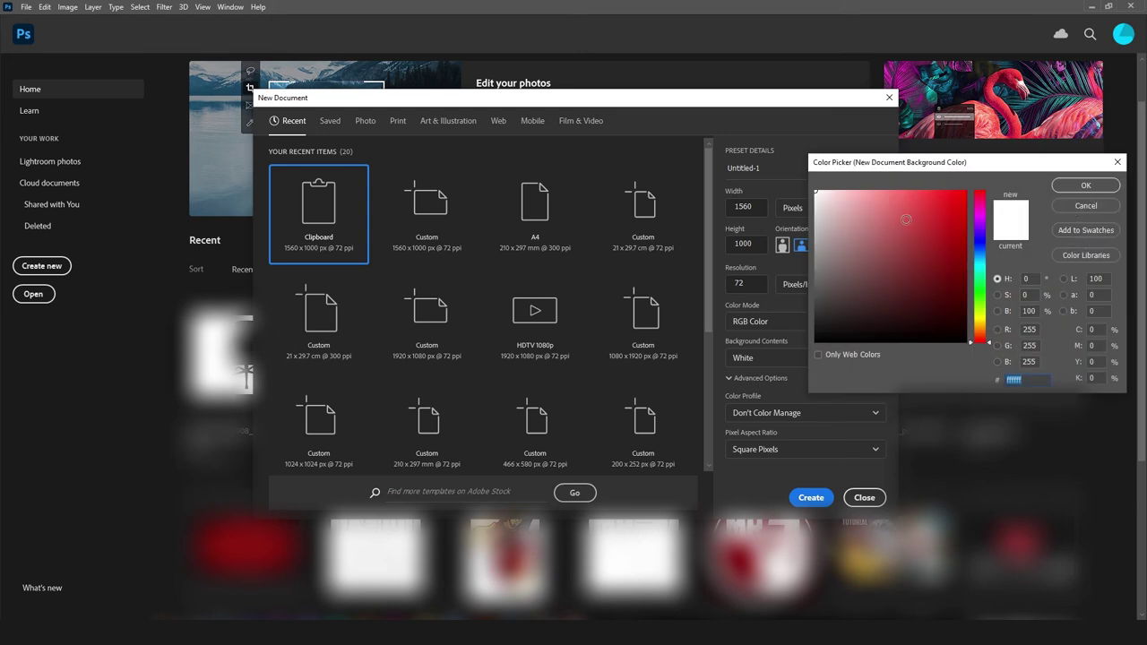
text(c80000)
click(1086, 185)
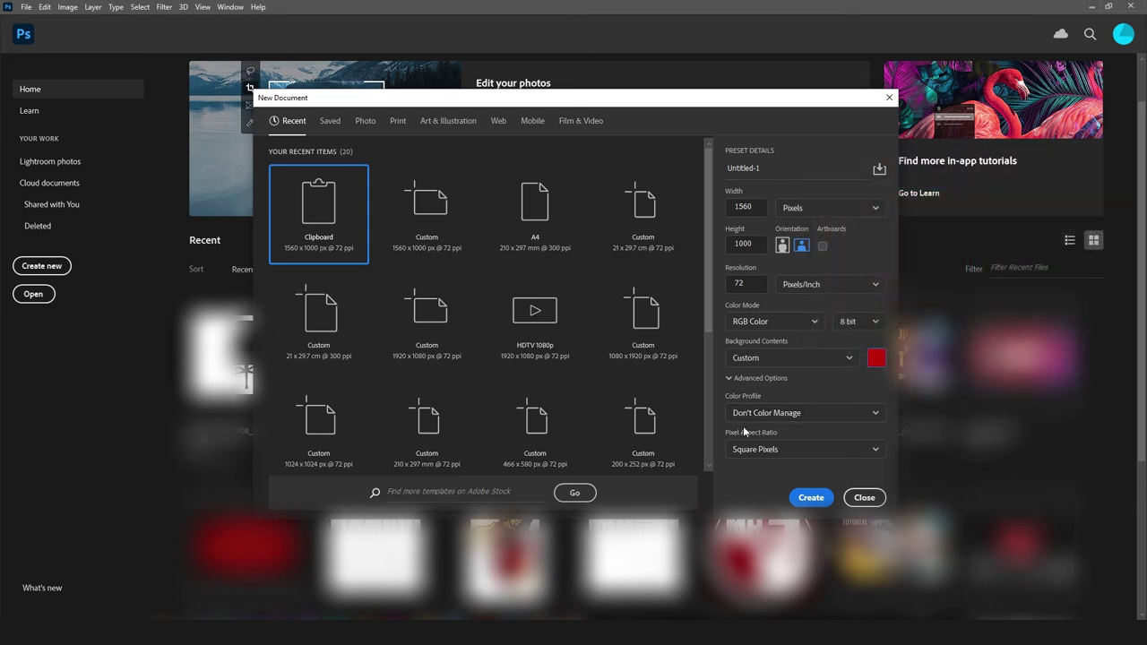
Browse the colour profile list and leave it at Don't Color Manage
click(748, 416)
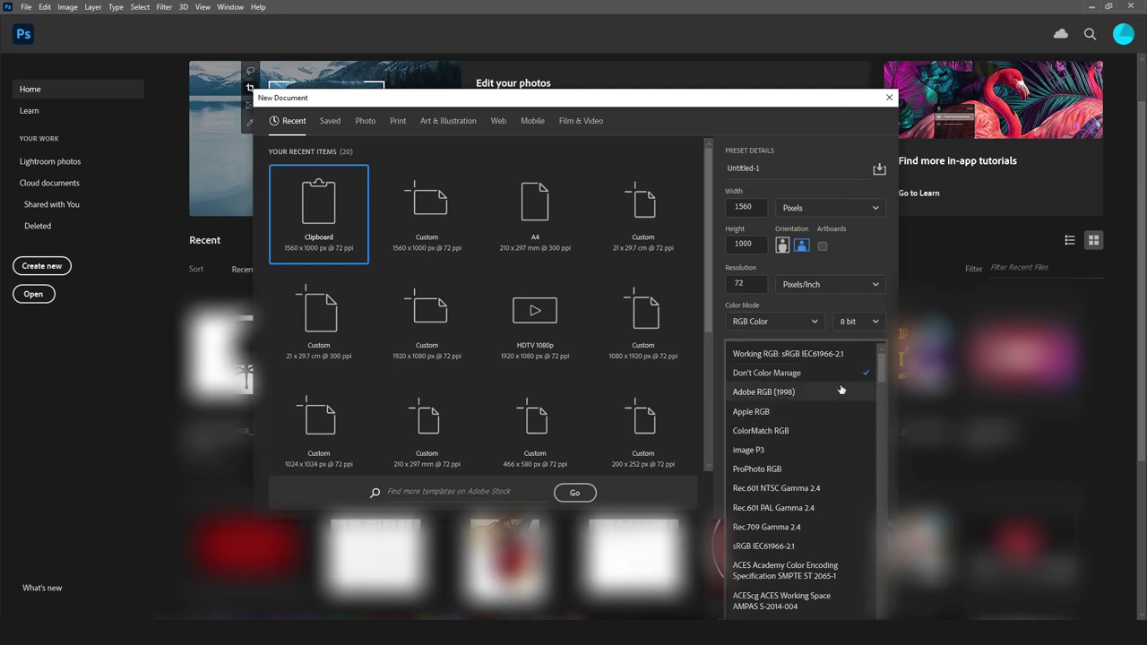
mouse_move(882, 367)
mouse_down()
mouse_move(851, 603)
mouse_move(880, 325)
mouse_up()
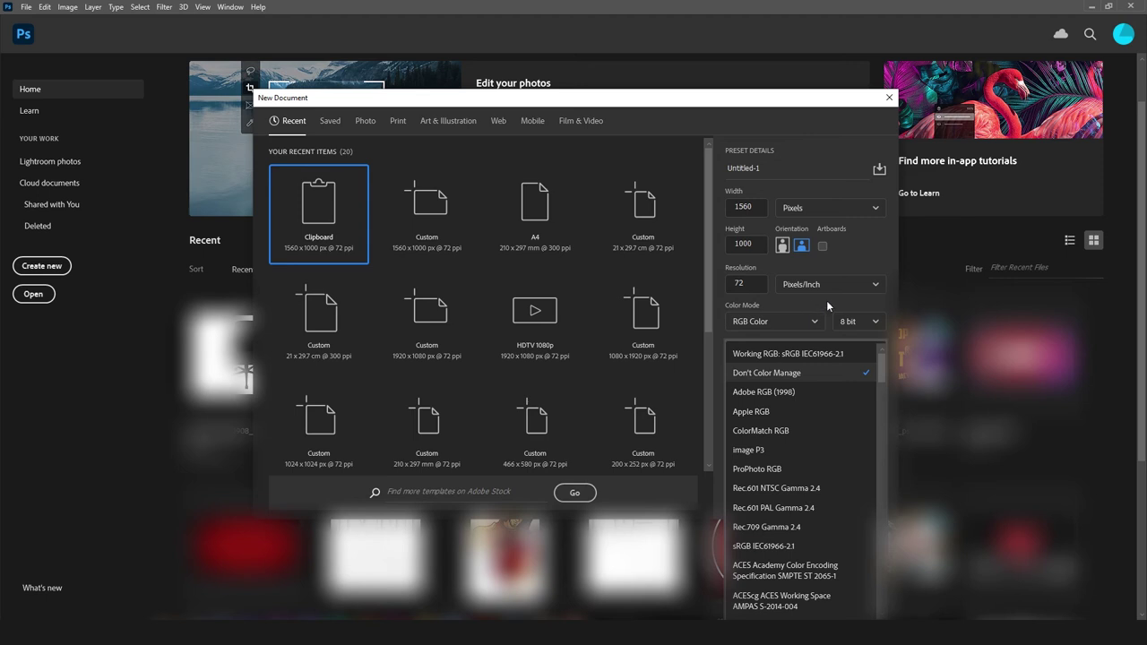
scroll(812, 419, down, 5)
click(825, 323)
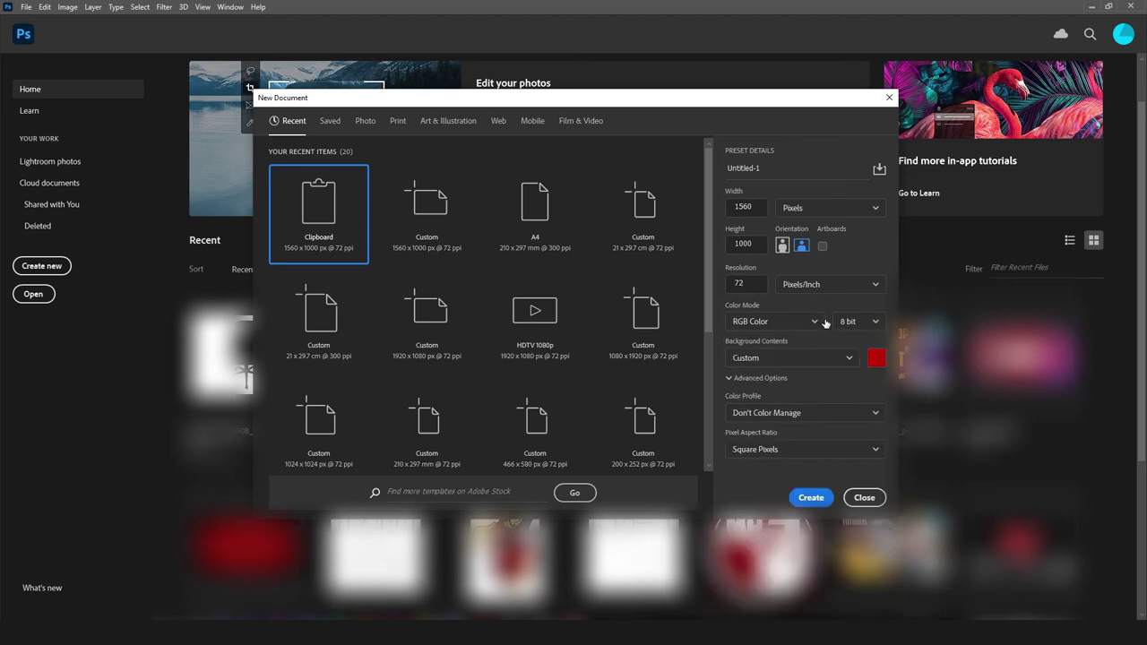
click(755, 451)
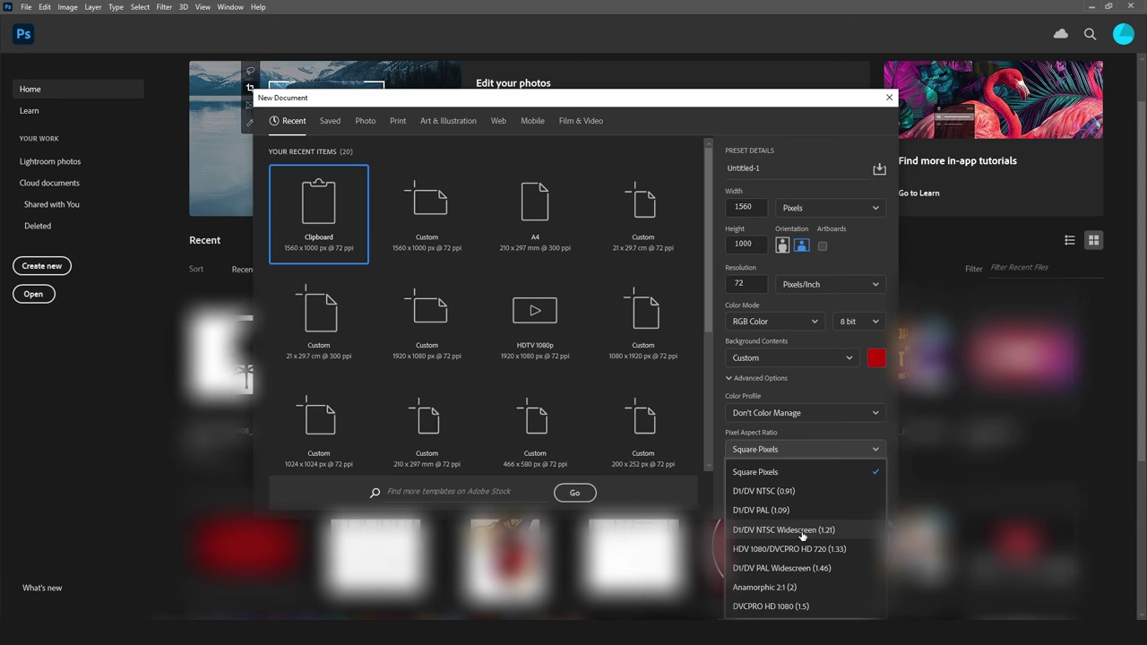
Create the red document at D1/DV NTSC Widescreen (1.21) pixel aspect, then deselect the ellipse
click(802, 533)
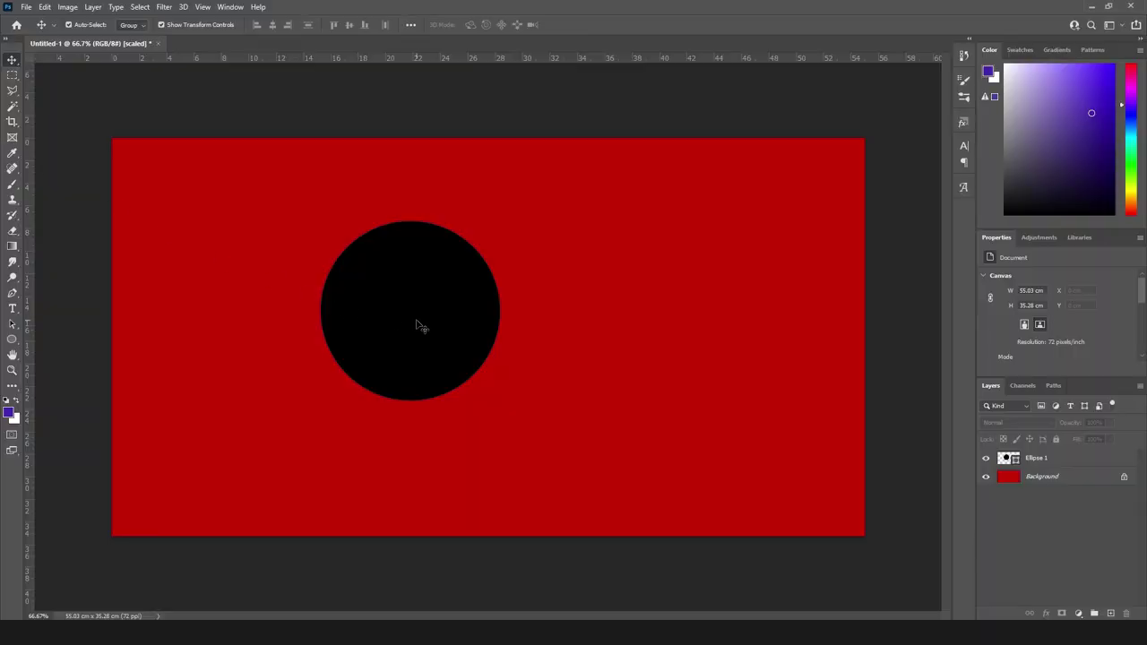
click(418, 325)
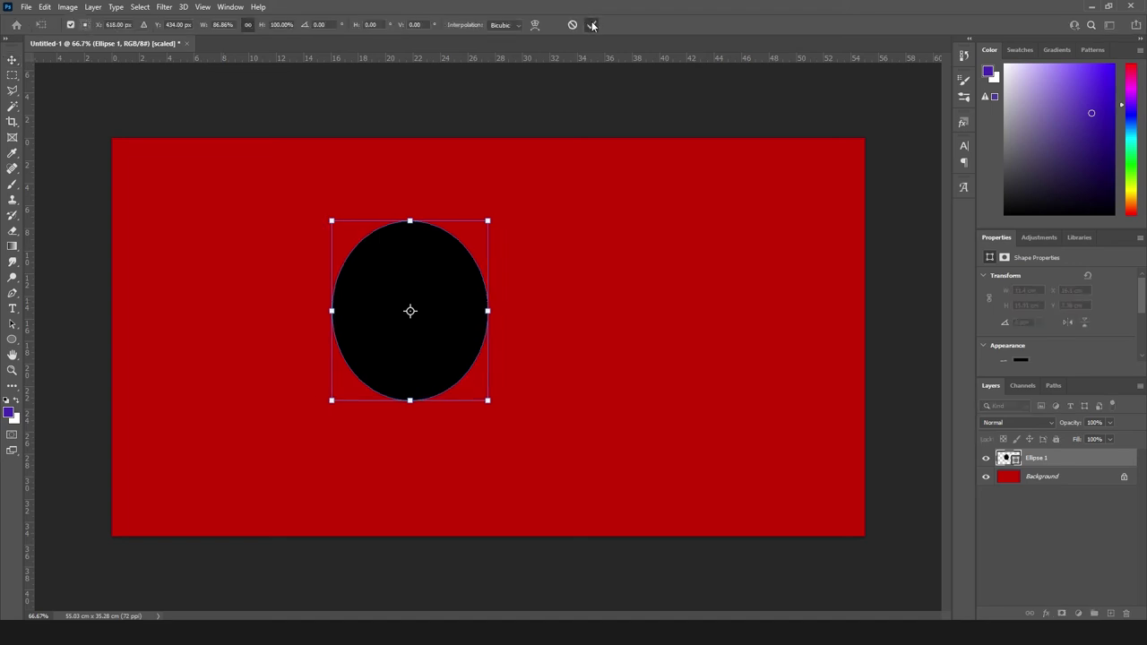
click(400, 171)
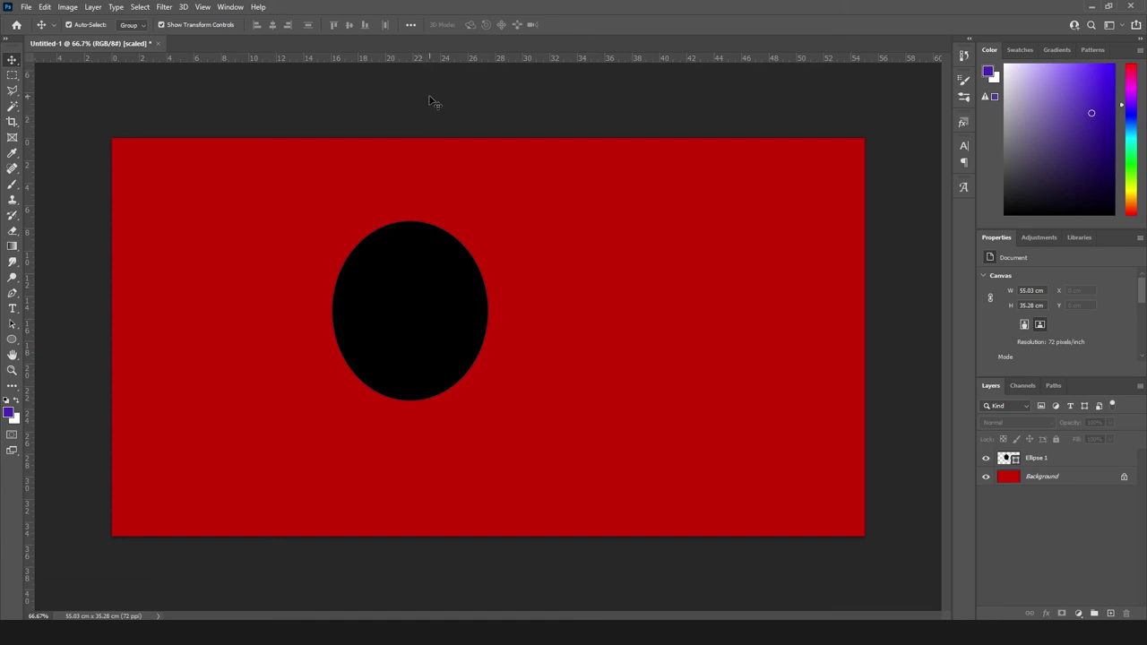